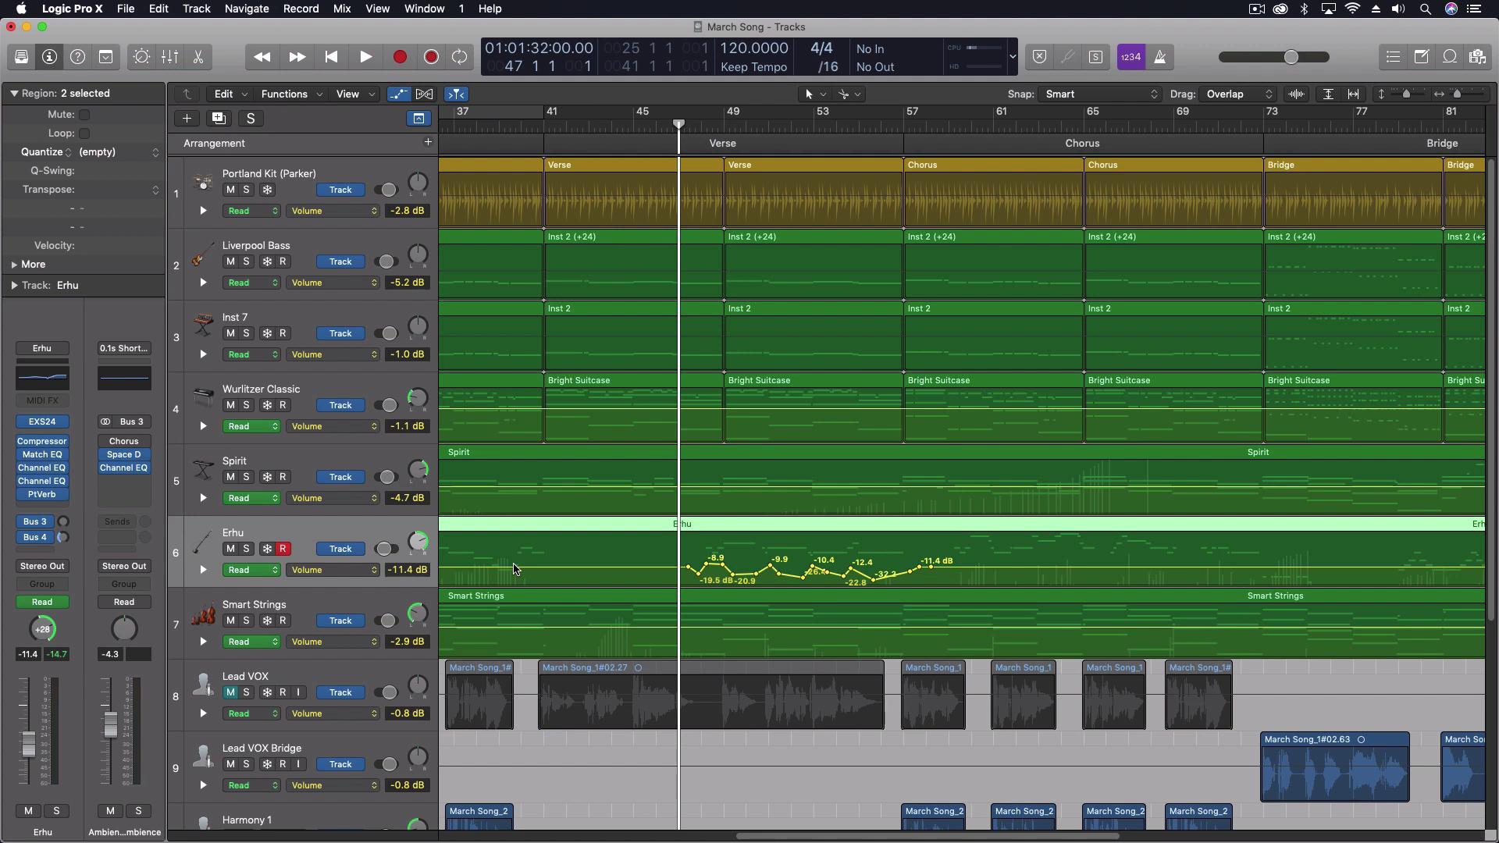
key(space)
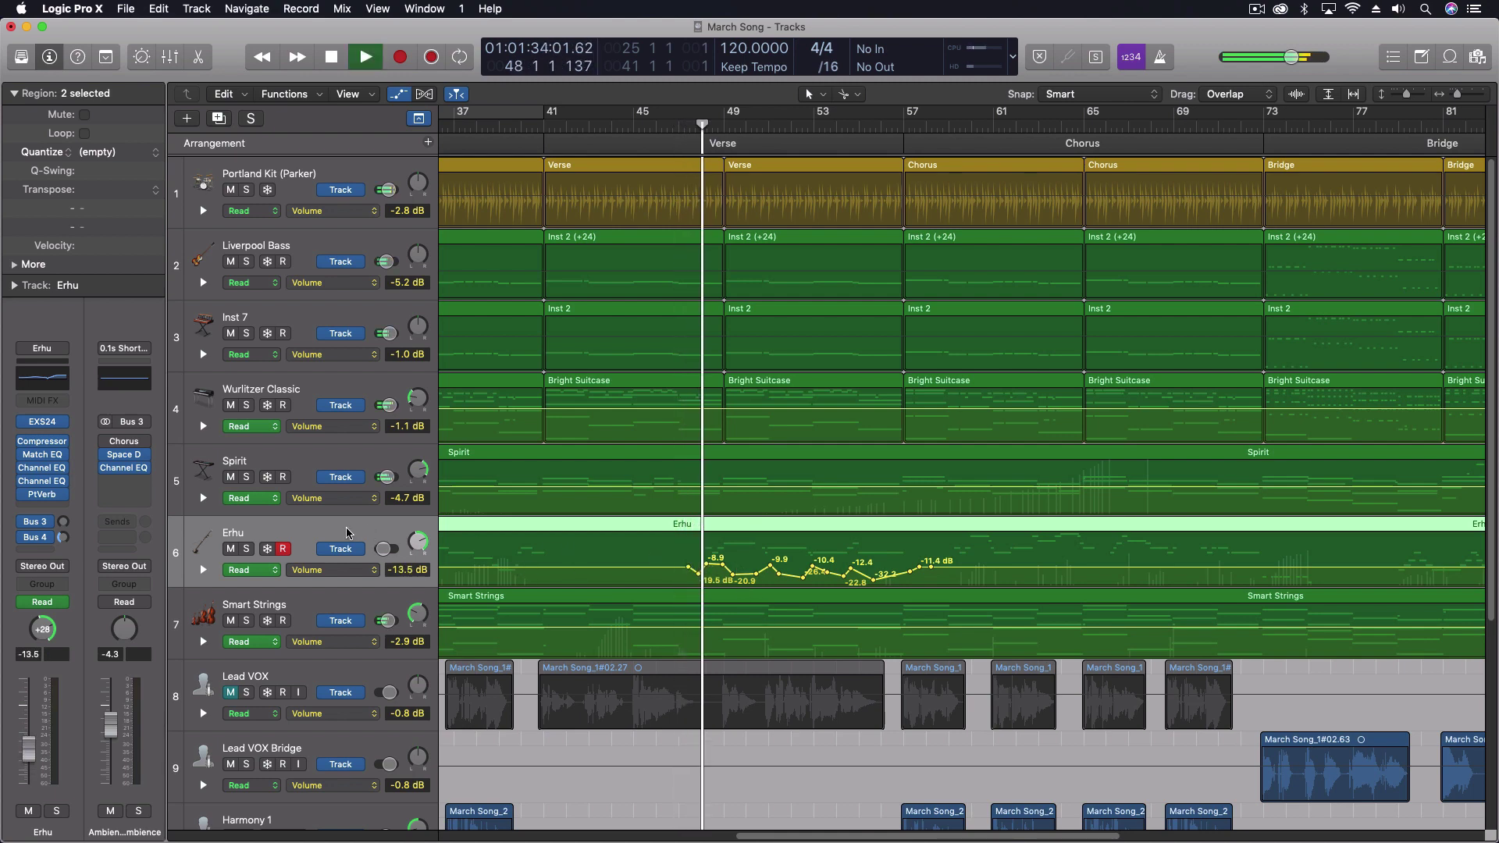
click(246, 549)
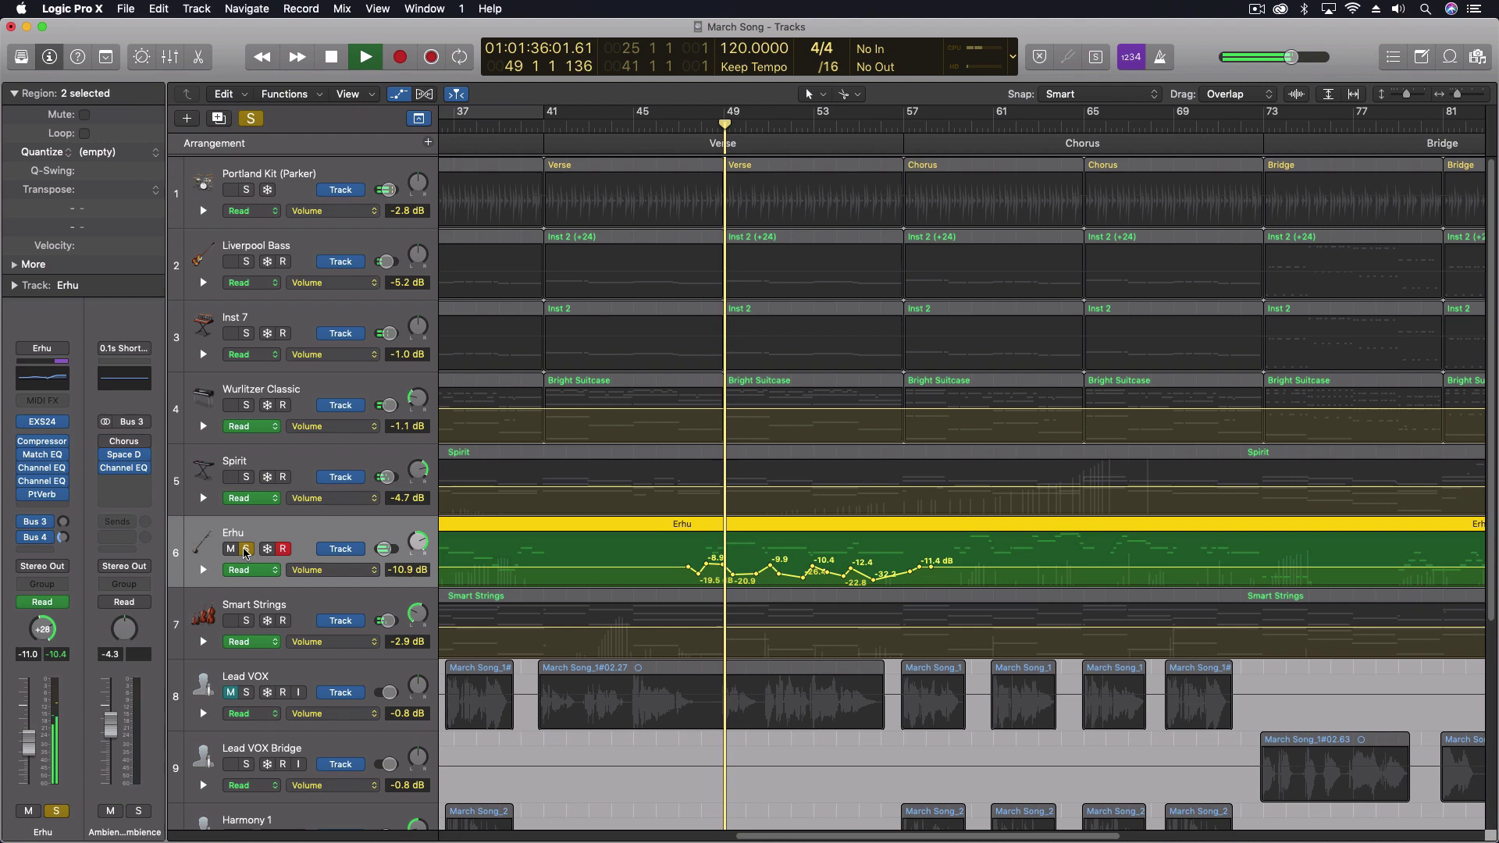
click(246, 549)
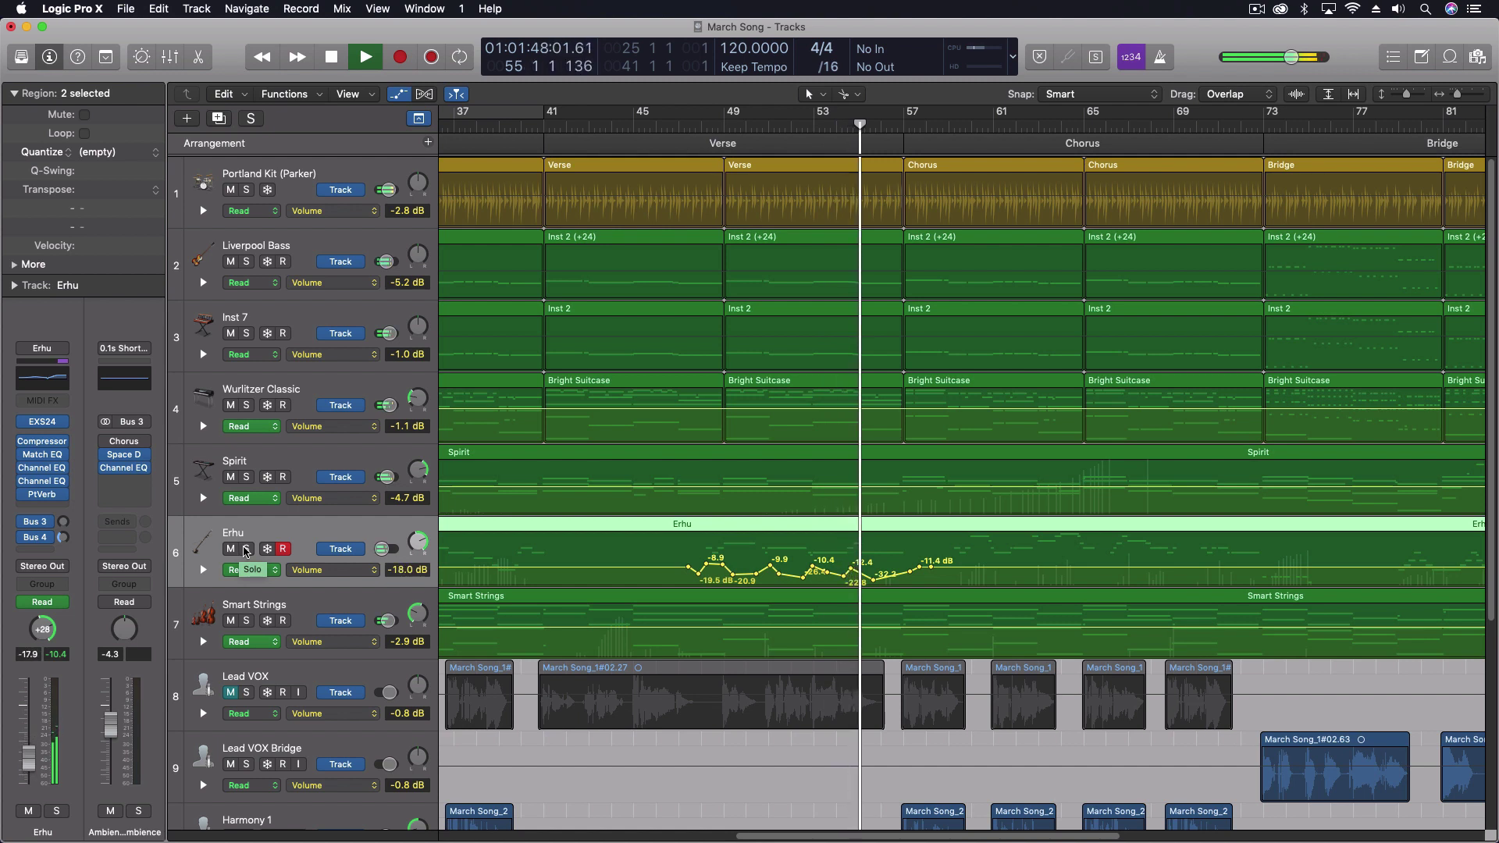
key(space)
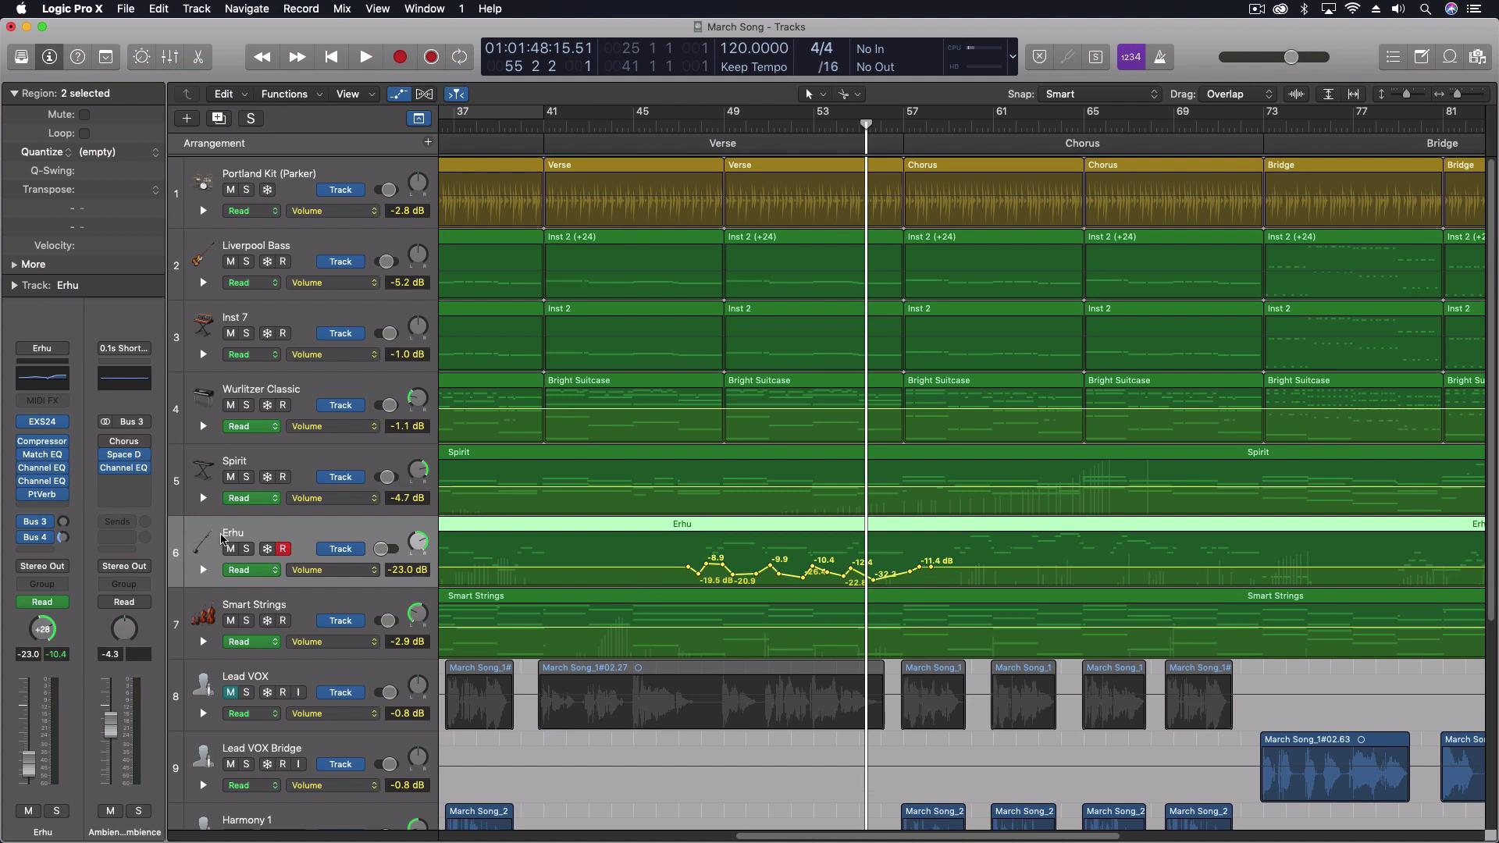
Retarget Erhu's Volume automation to Send 2 → Large Hall as Absolute, moving the prompt aside.
click(332, 574)
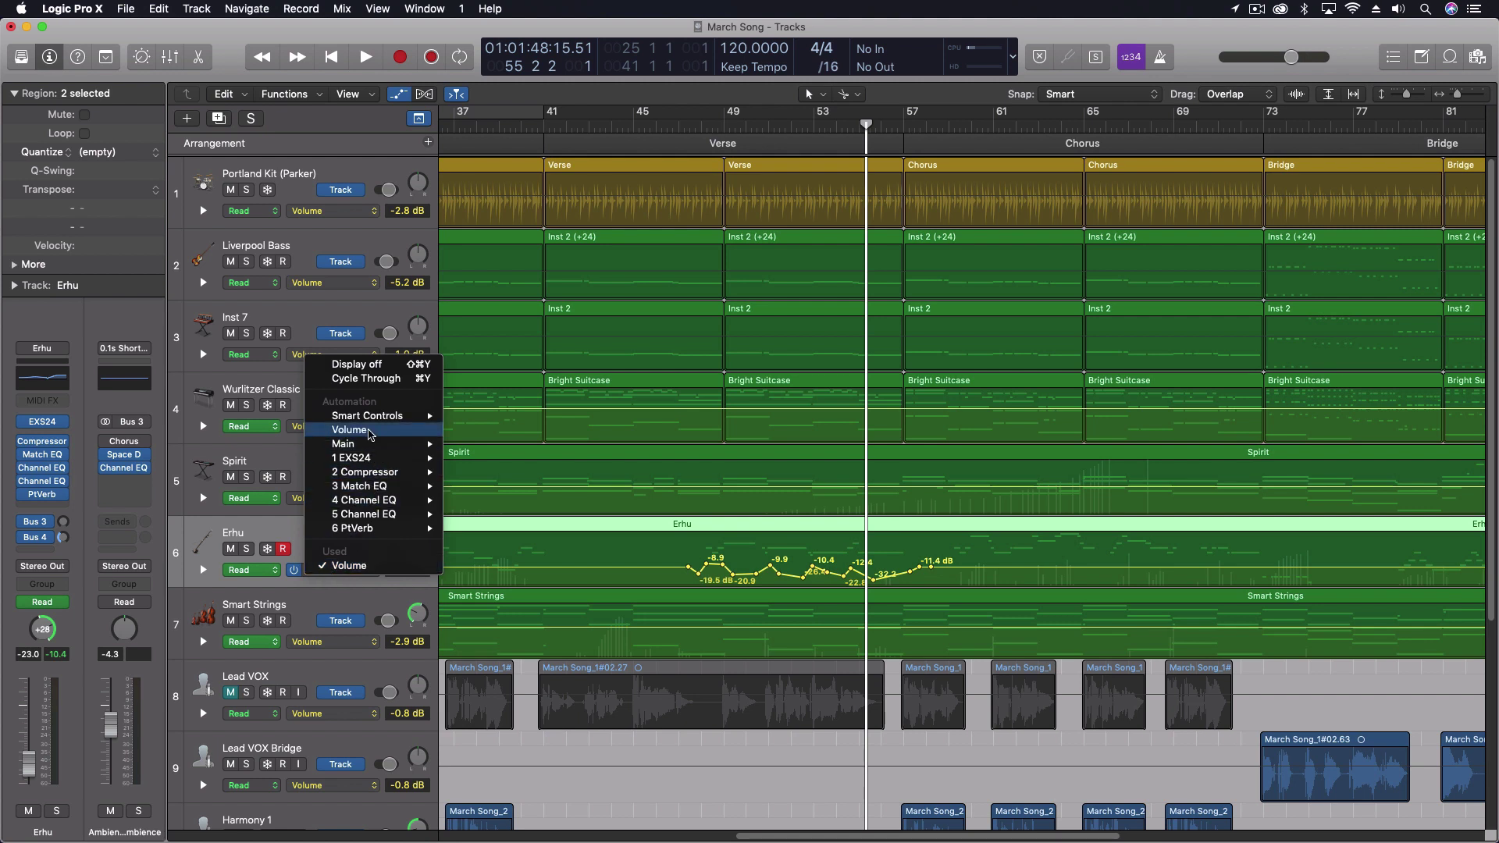
mouse_move(364, 449)
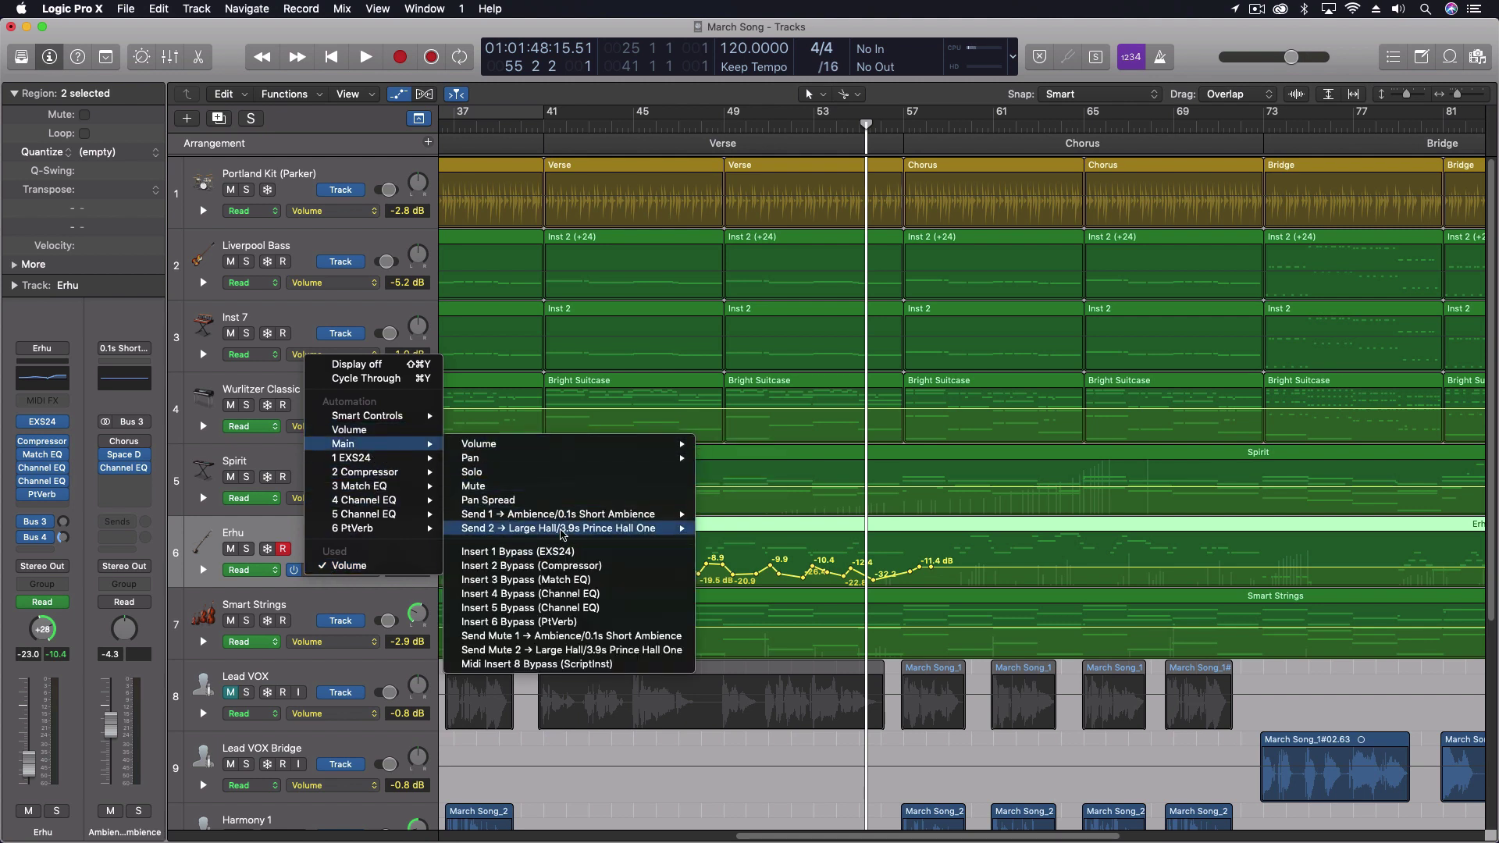
mouse_move(544, 531)
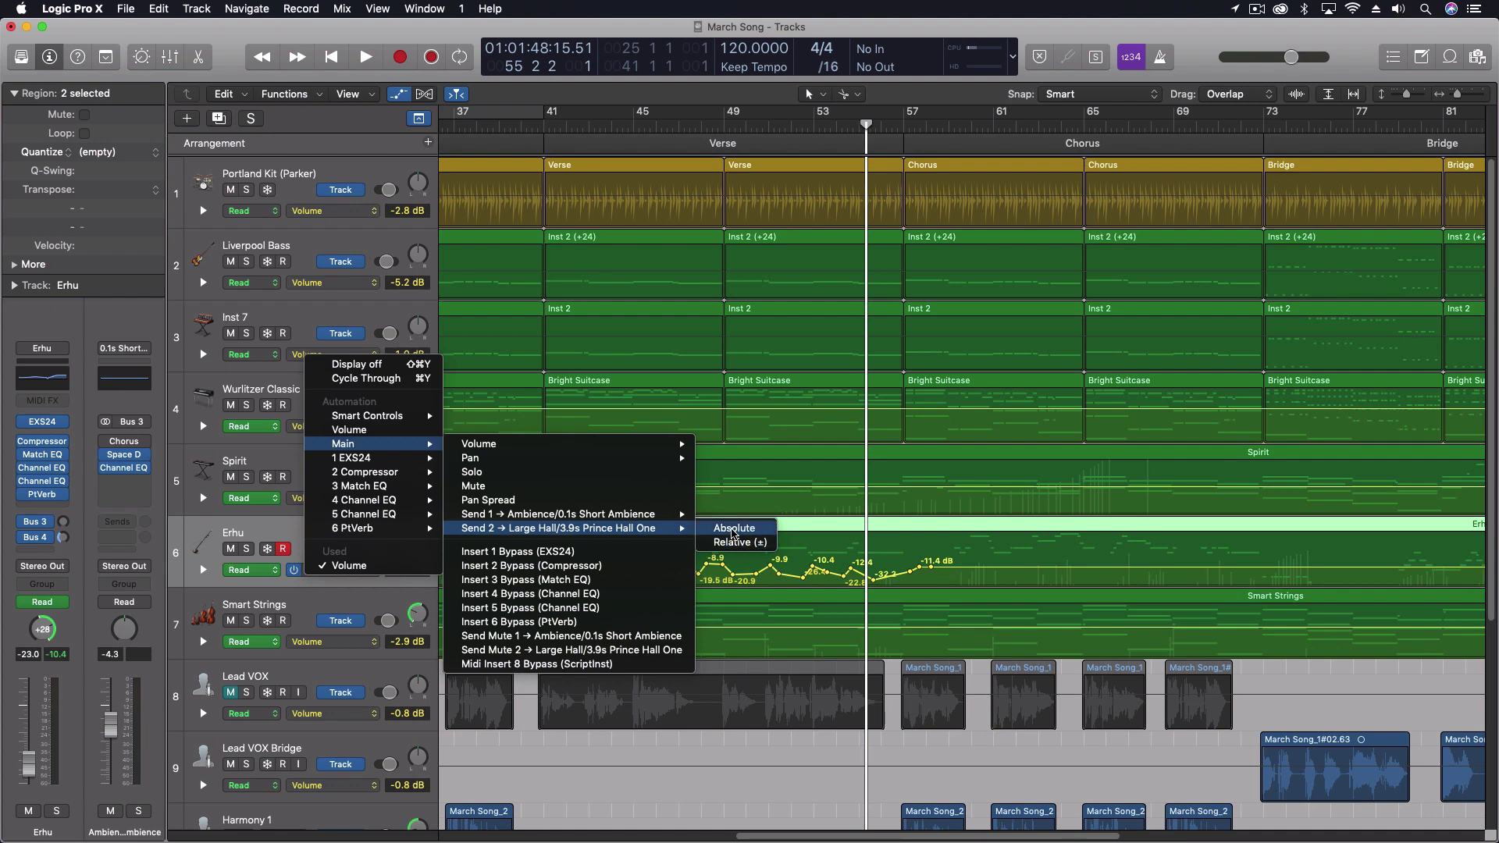
click(733, 529)
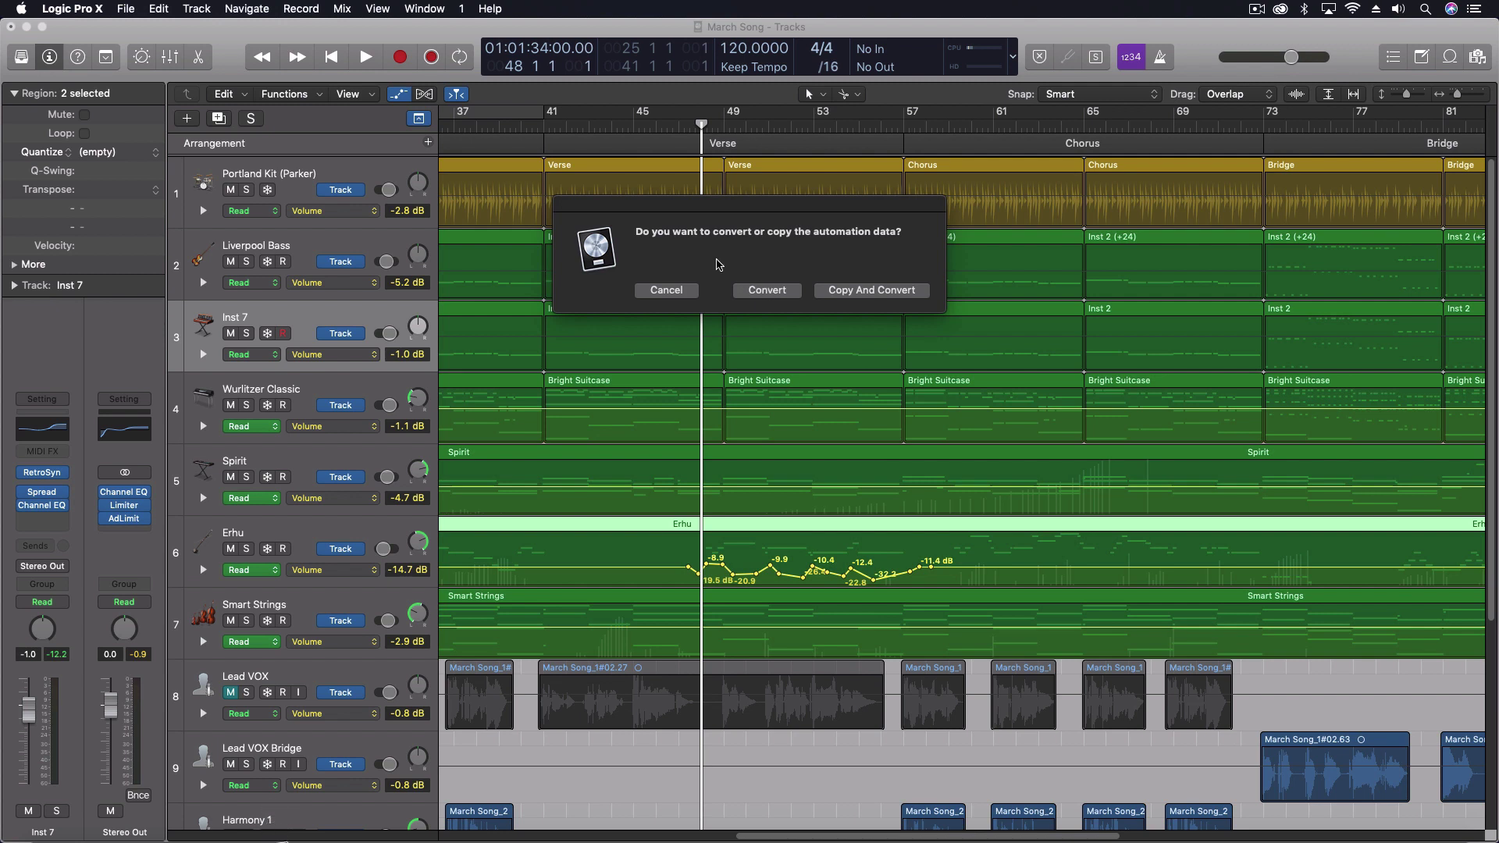
drag(708, 202, 691, 310)
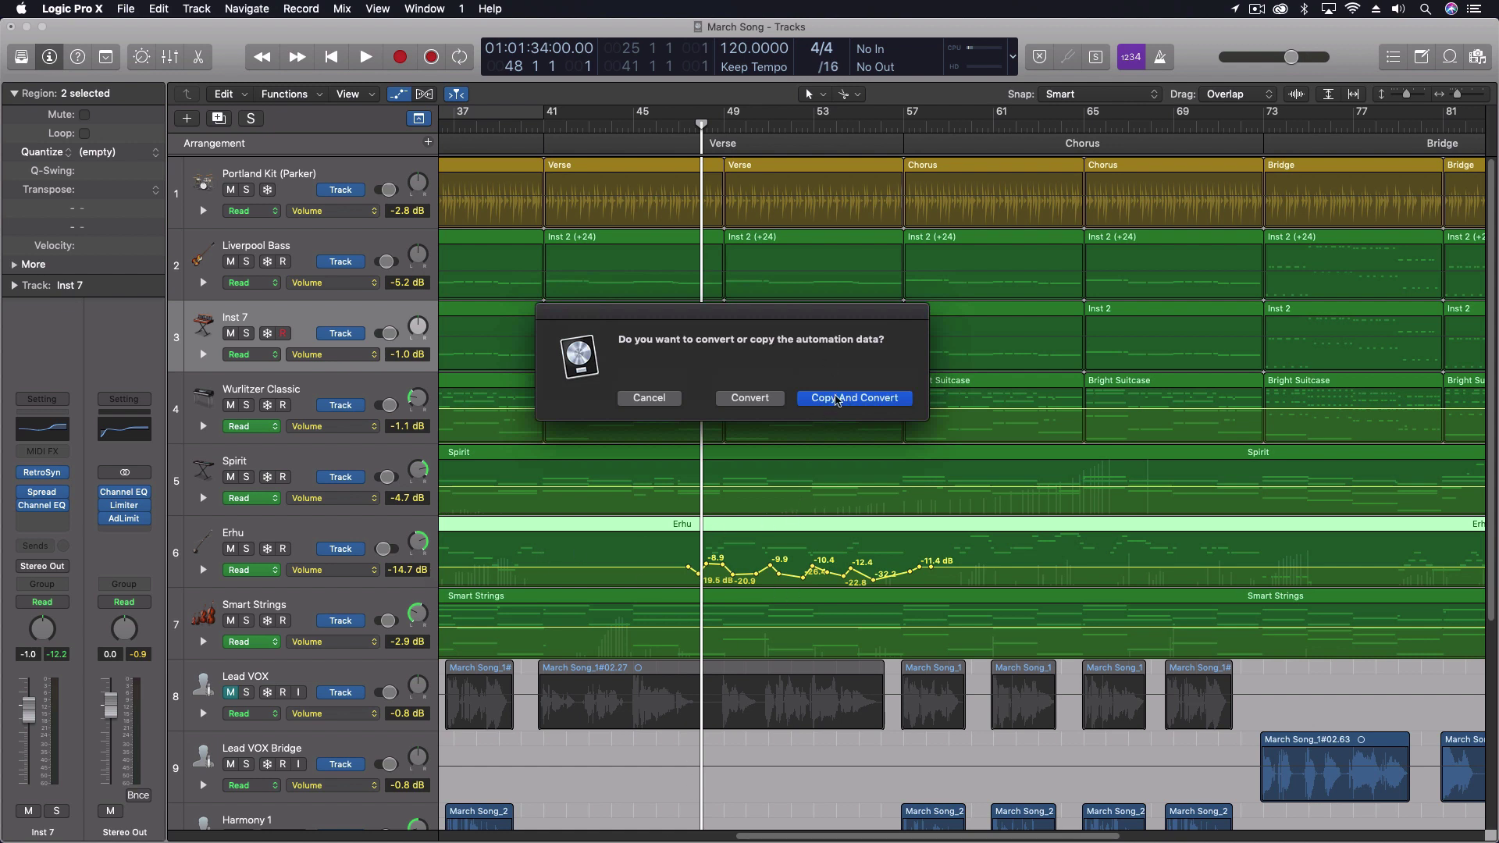
Copy and convert the volume curve onto the Large Hall send, then play it from one bar back.
click(837, 400)
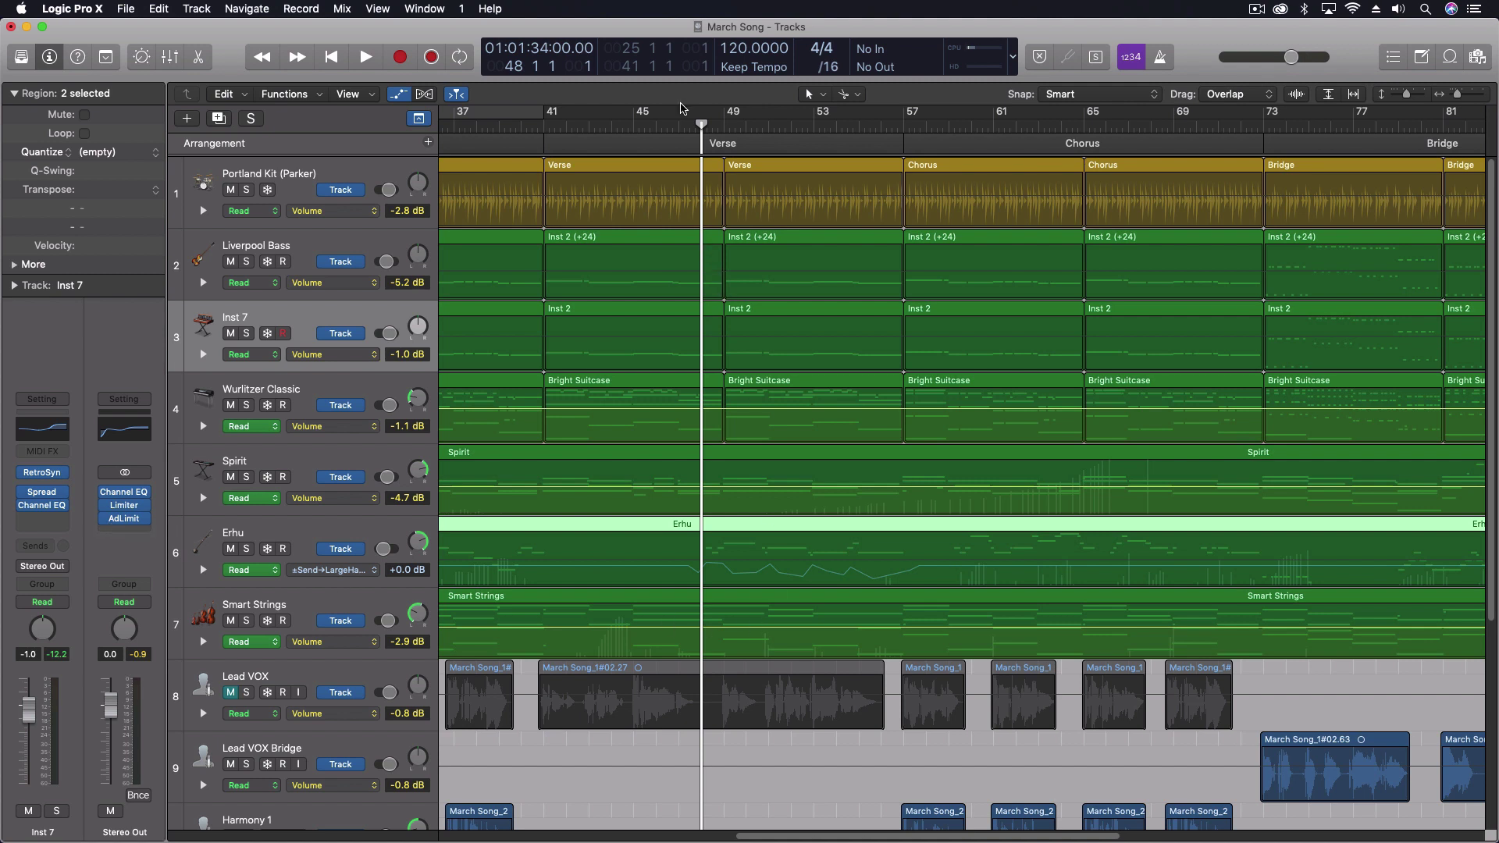
key(comma)
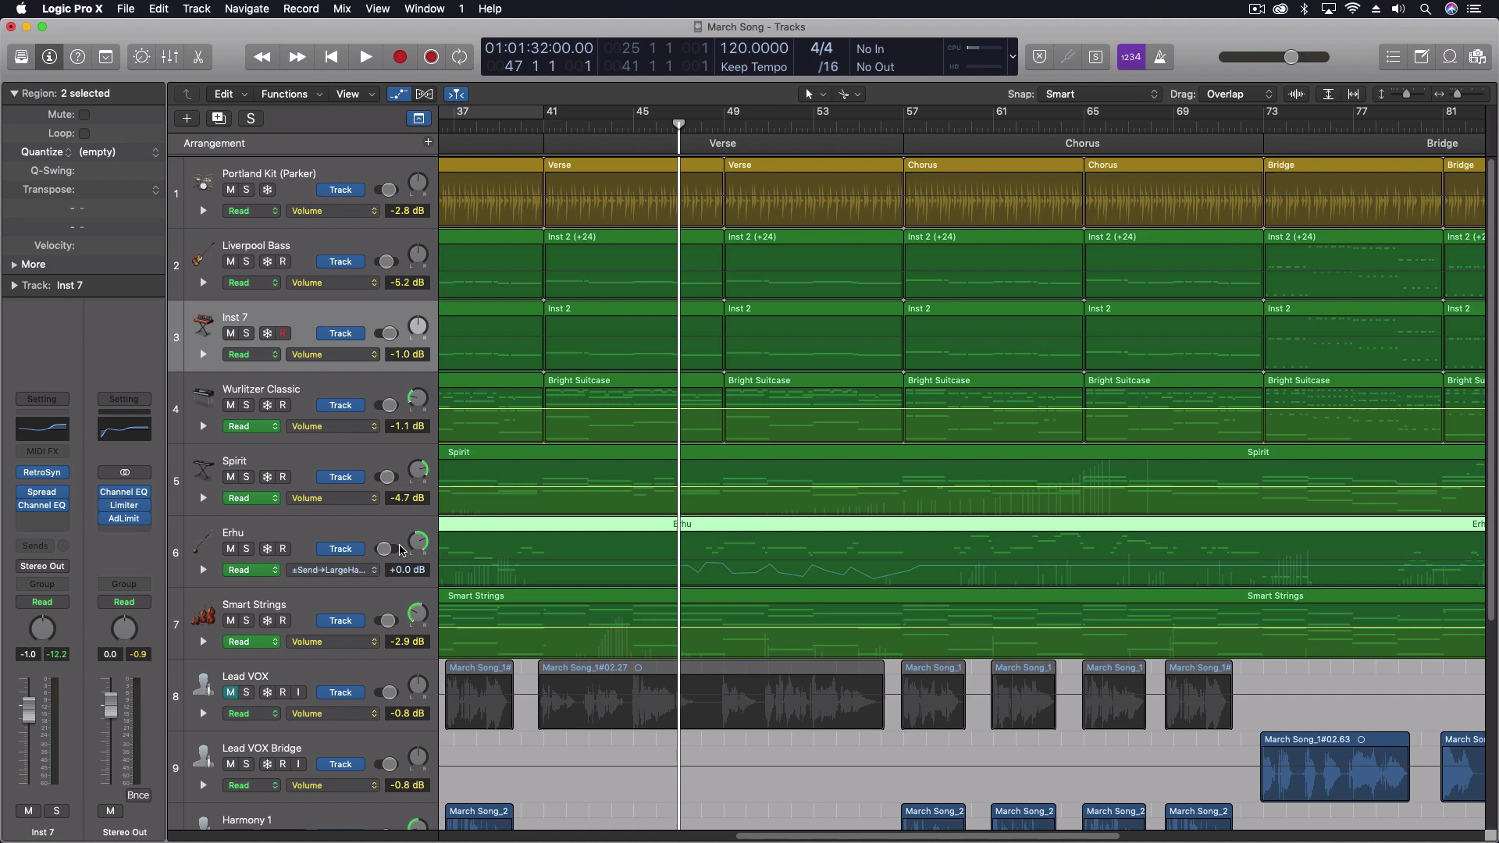
click(400, 549)
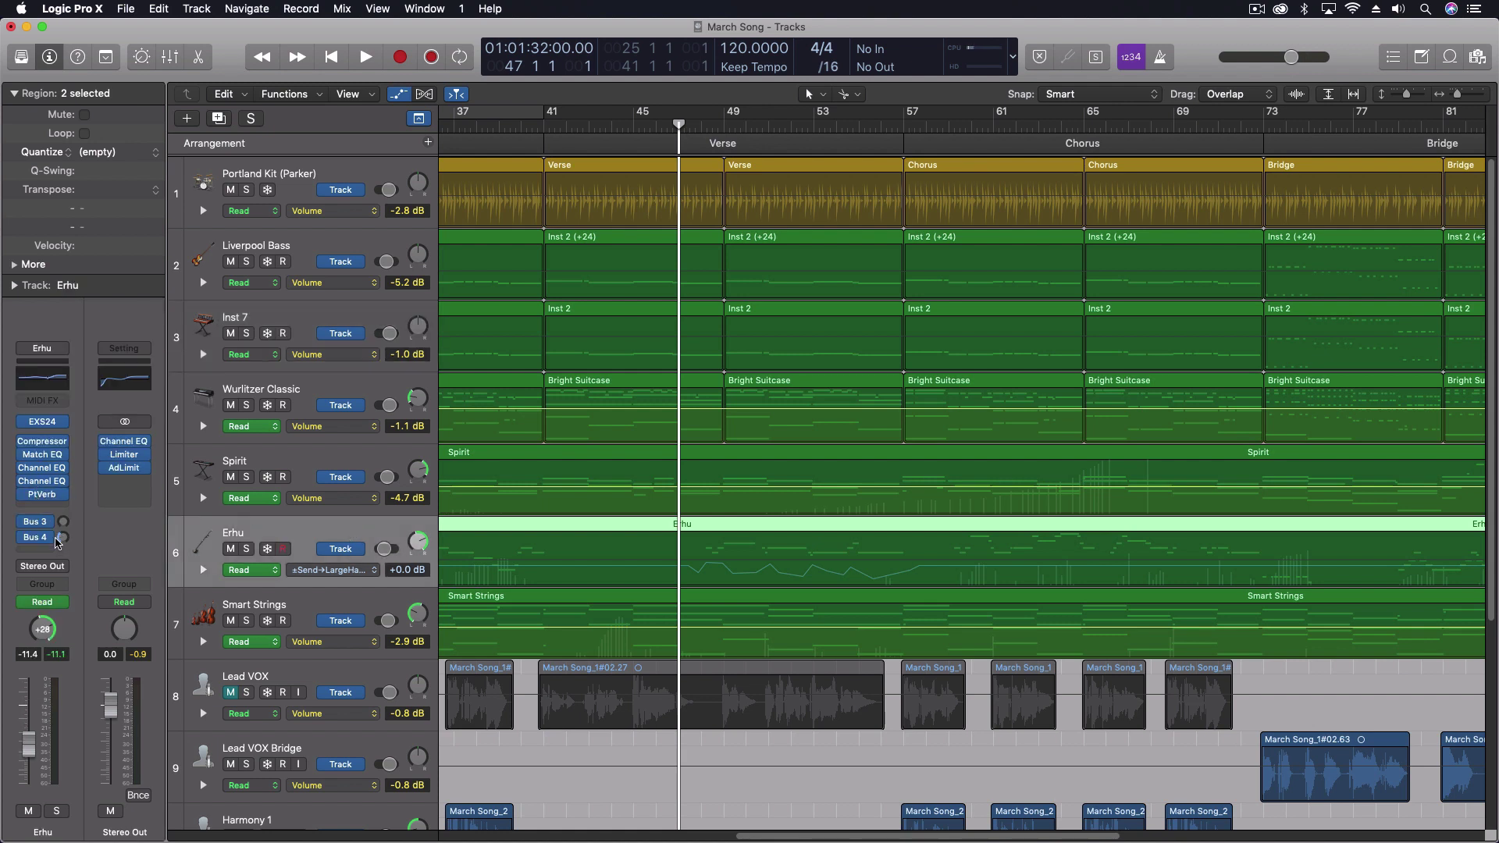
key(space)
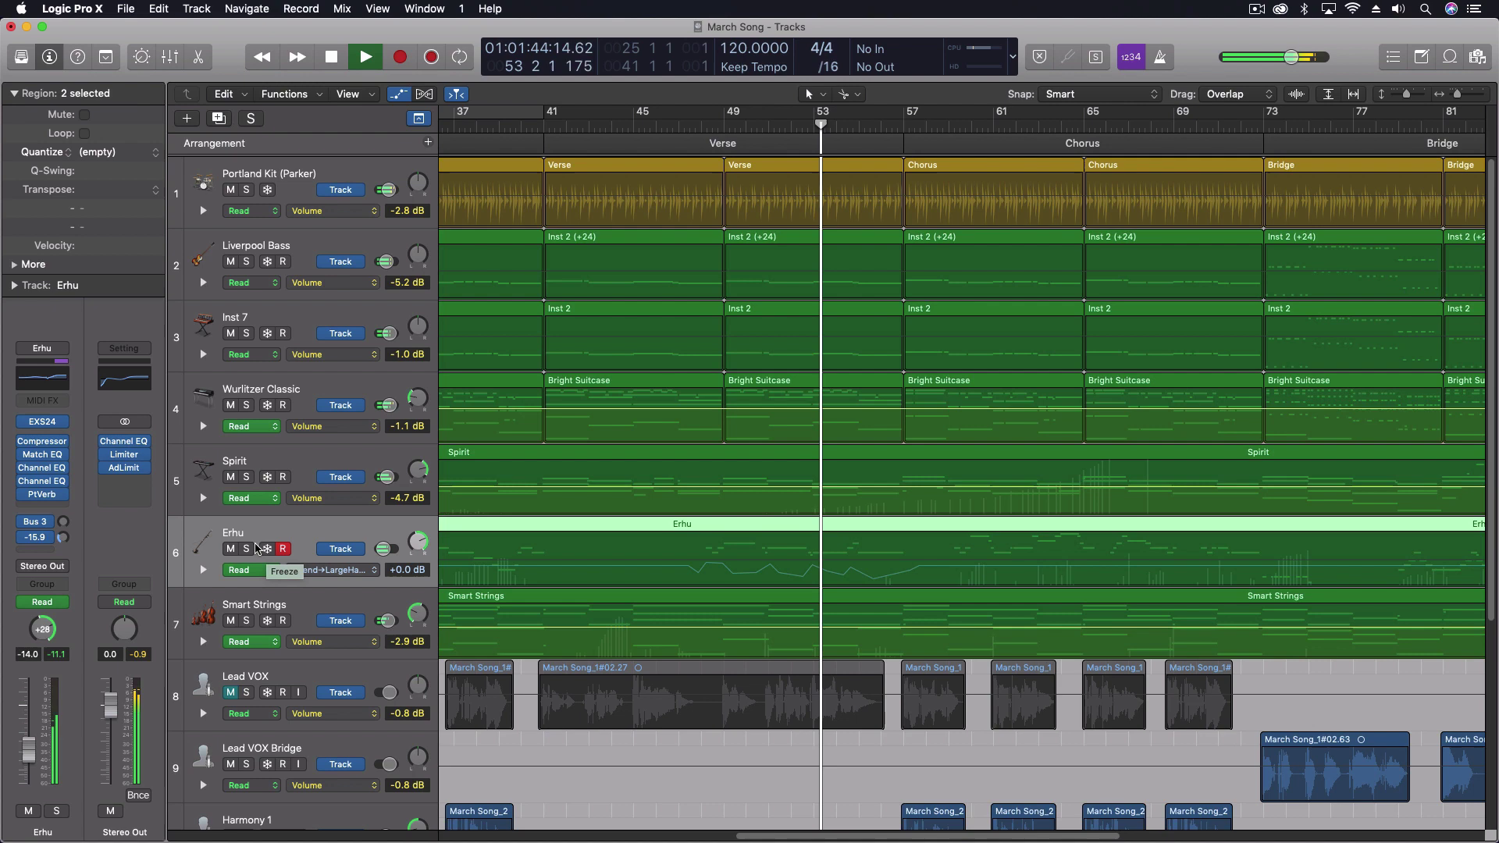
key(space)
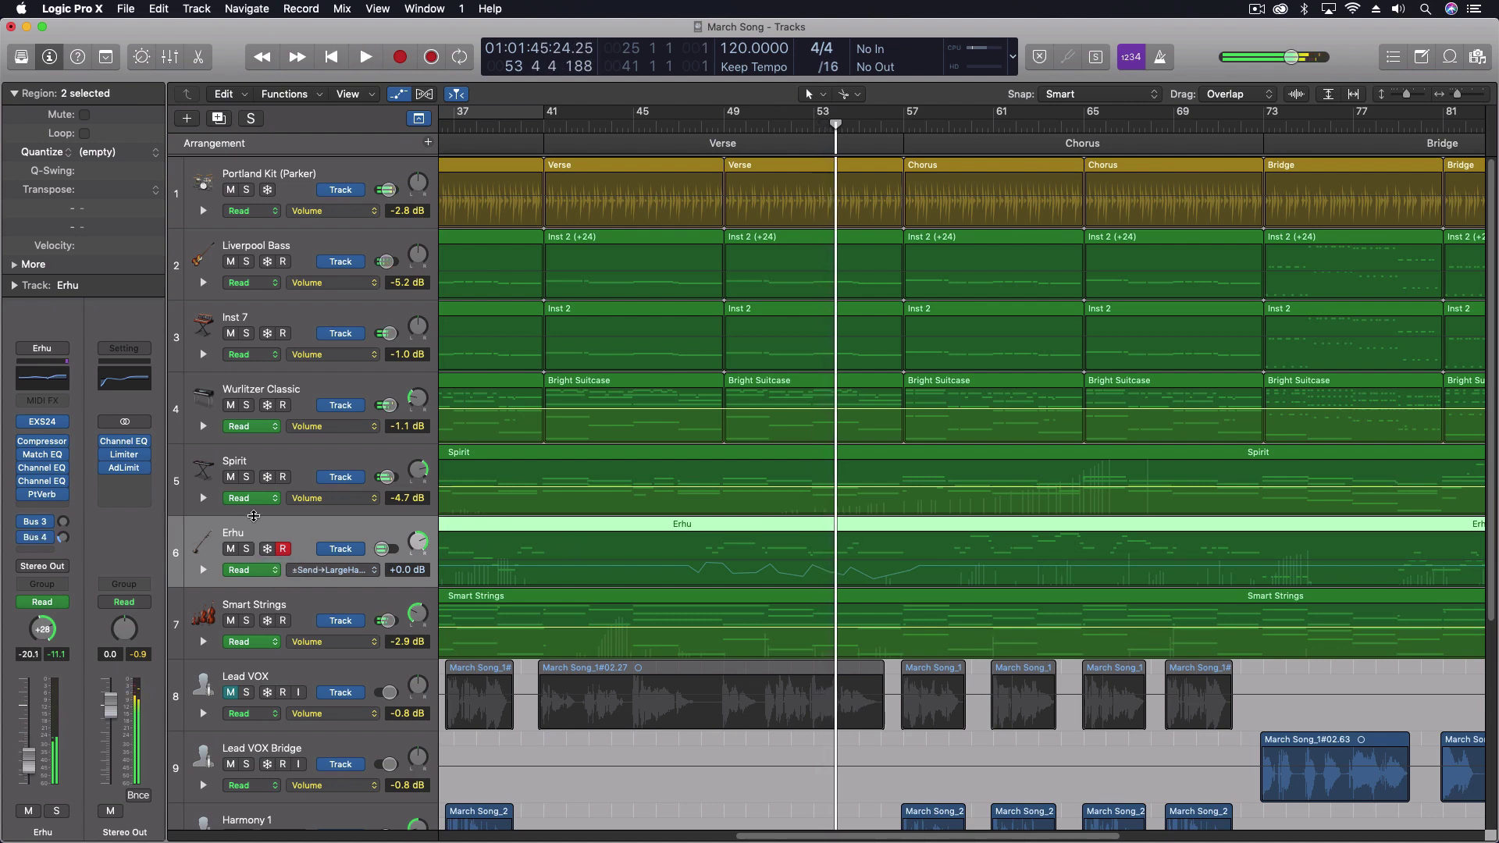
key(Up)
key(Up)
key(Up)
Show Erhu's Volume lane again, then retarget it to 5 Channel EQ Peak 3 Frequency.
click(332, 570)
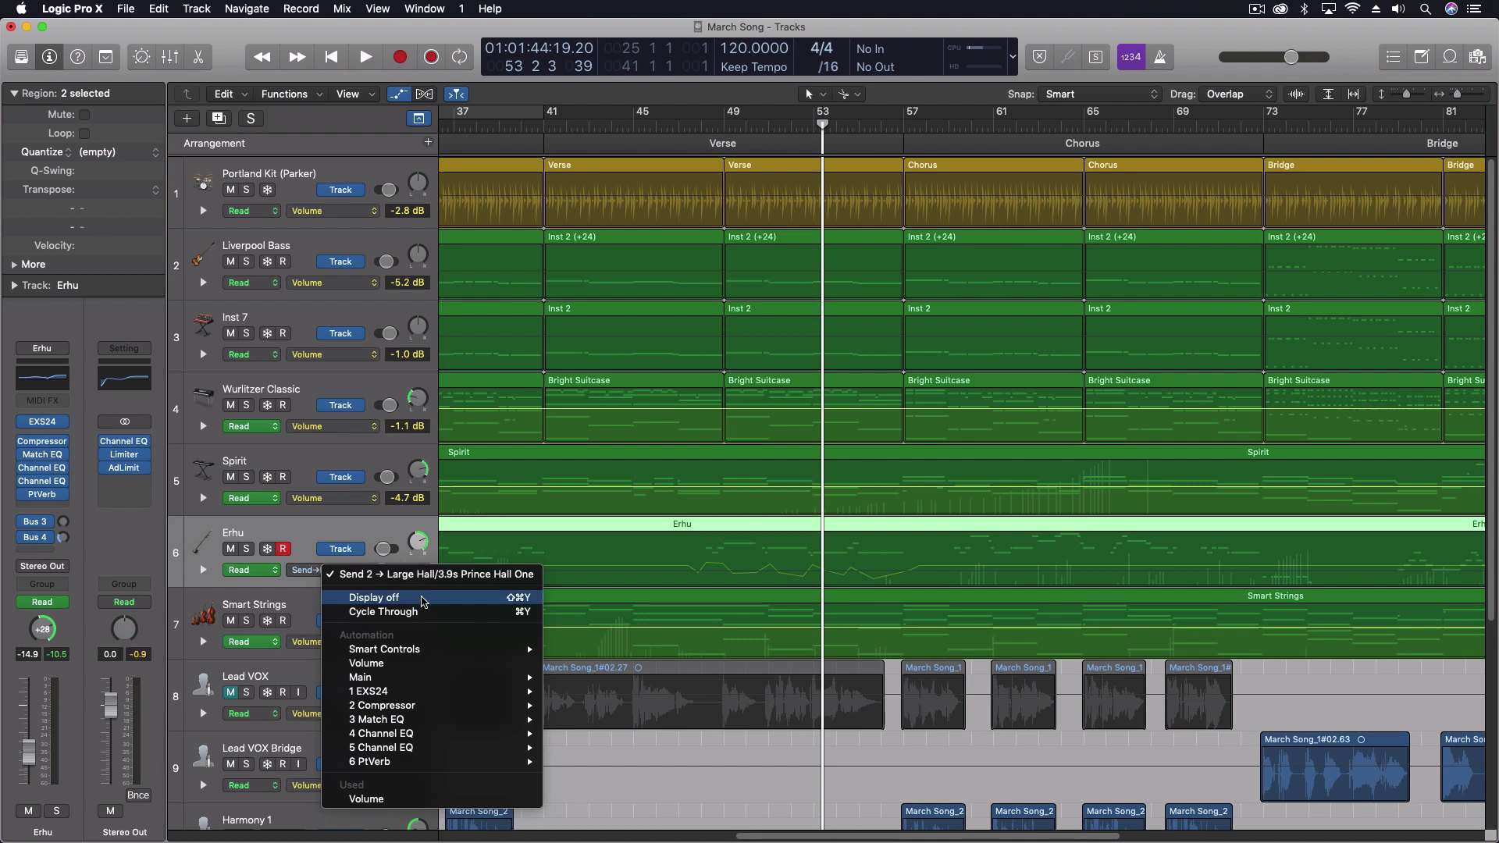
click(391, 664)
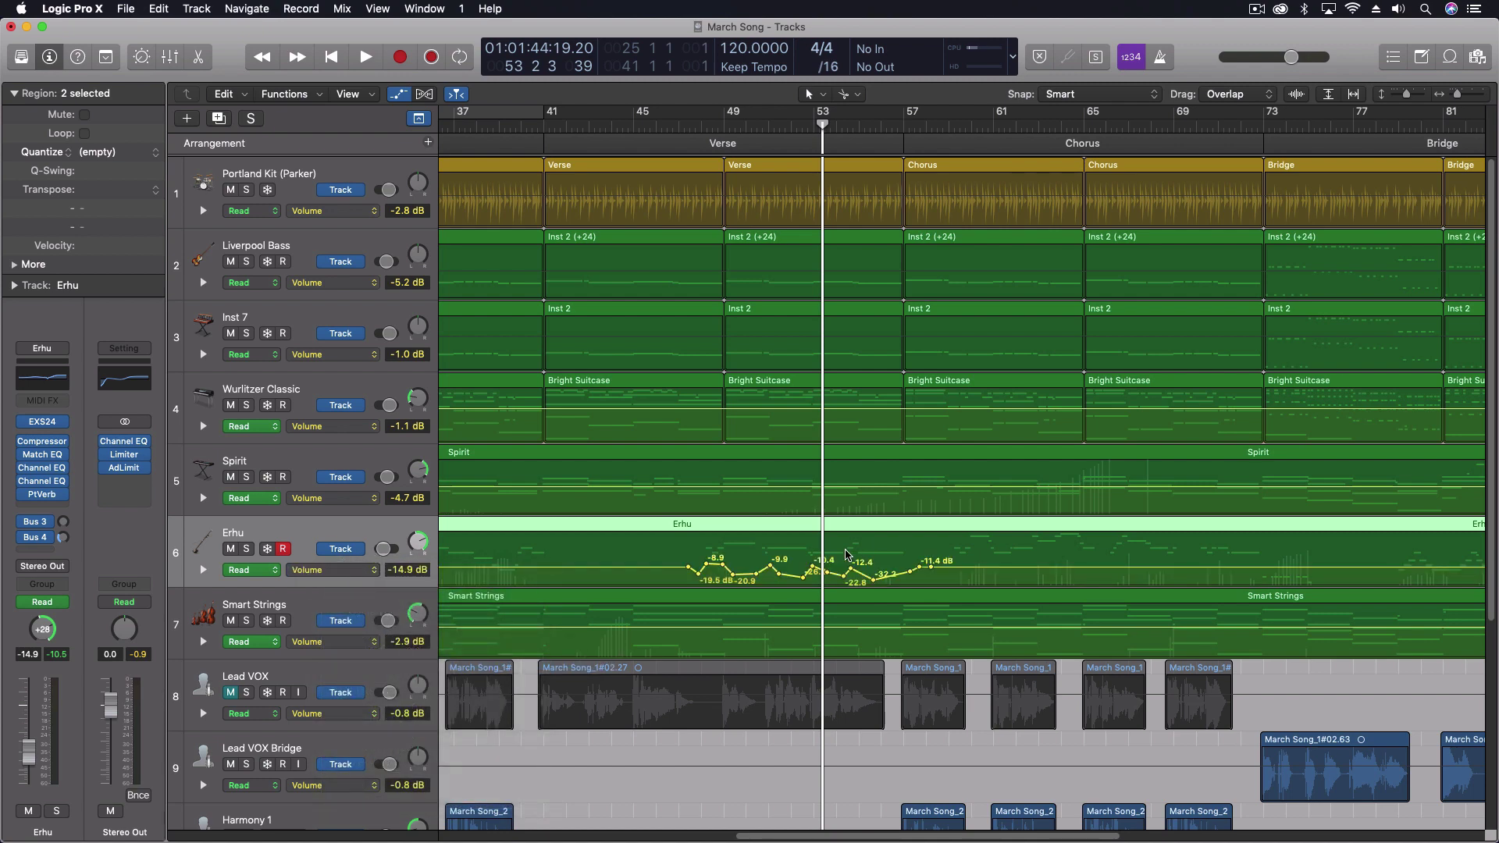
click(334, 576)
mouse_move(362, 515)
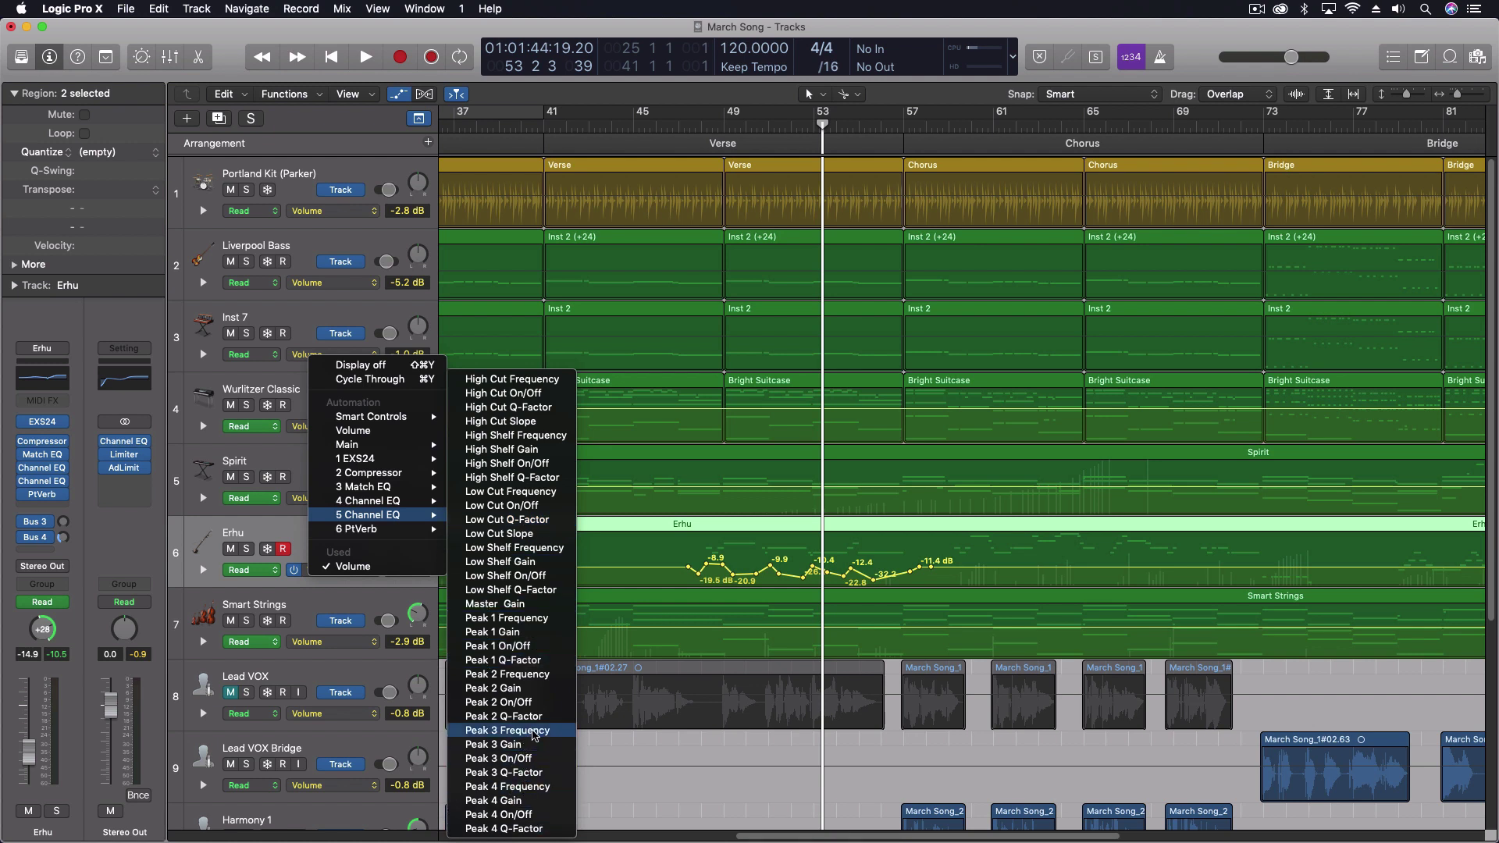
click(529, 731)
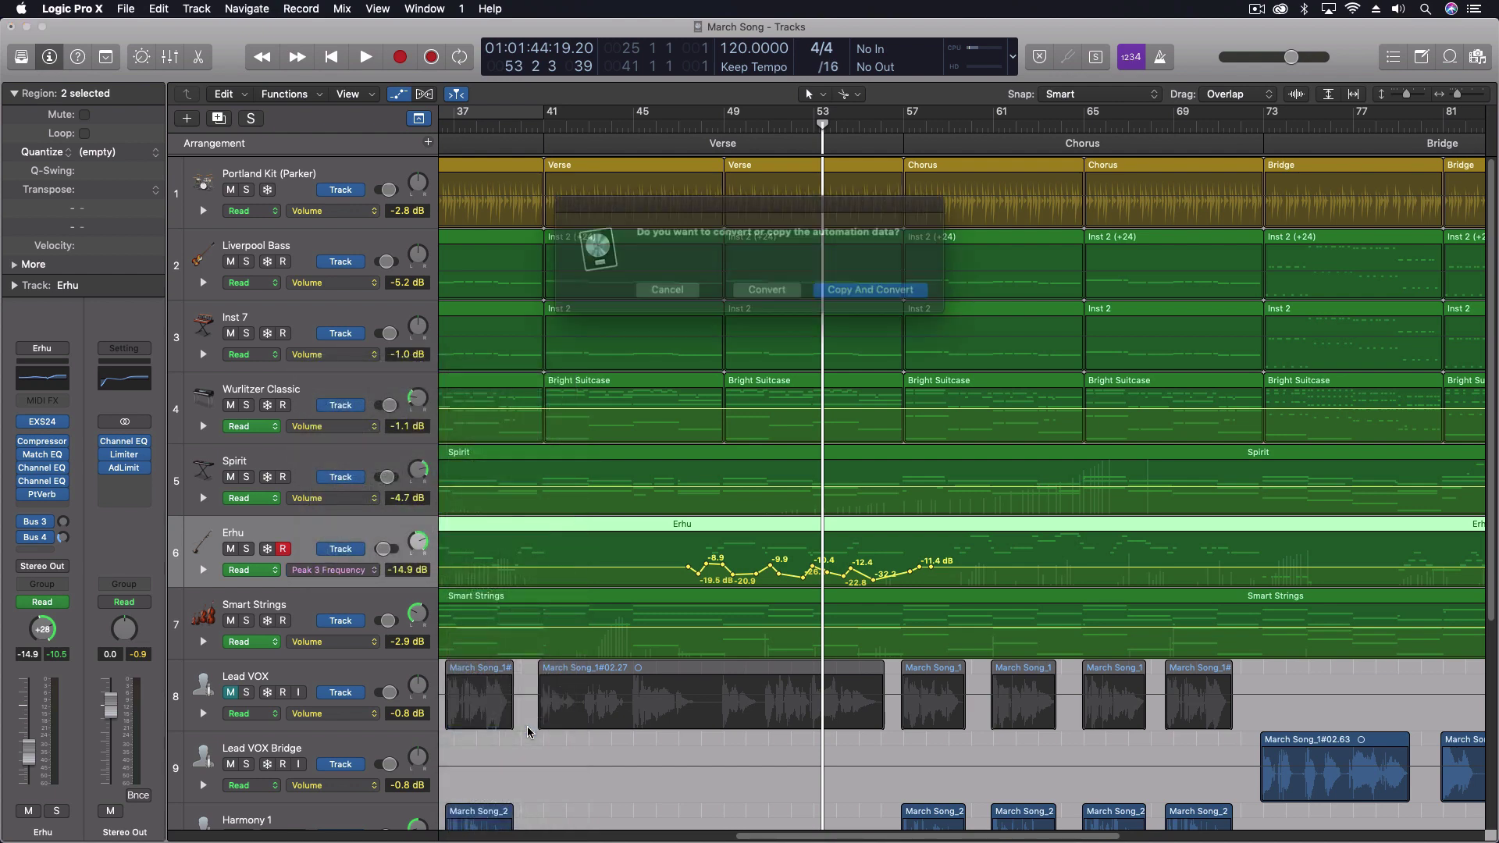
Convert the curve to Peak 3 Frequency and boost the Peak 3 band to +5.5 dB in Channel EQ.
click(878, 287)
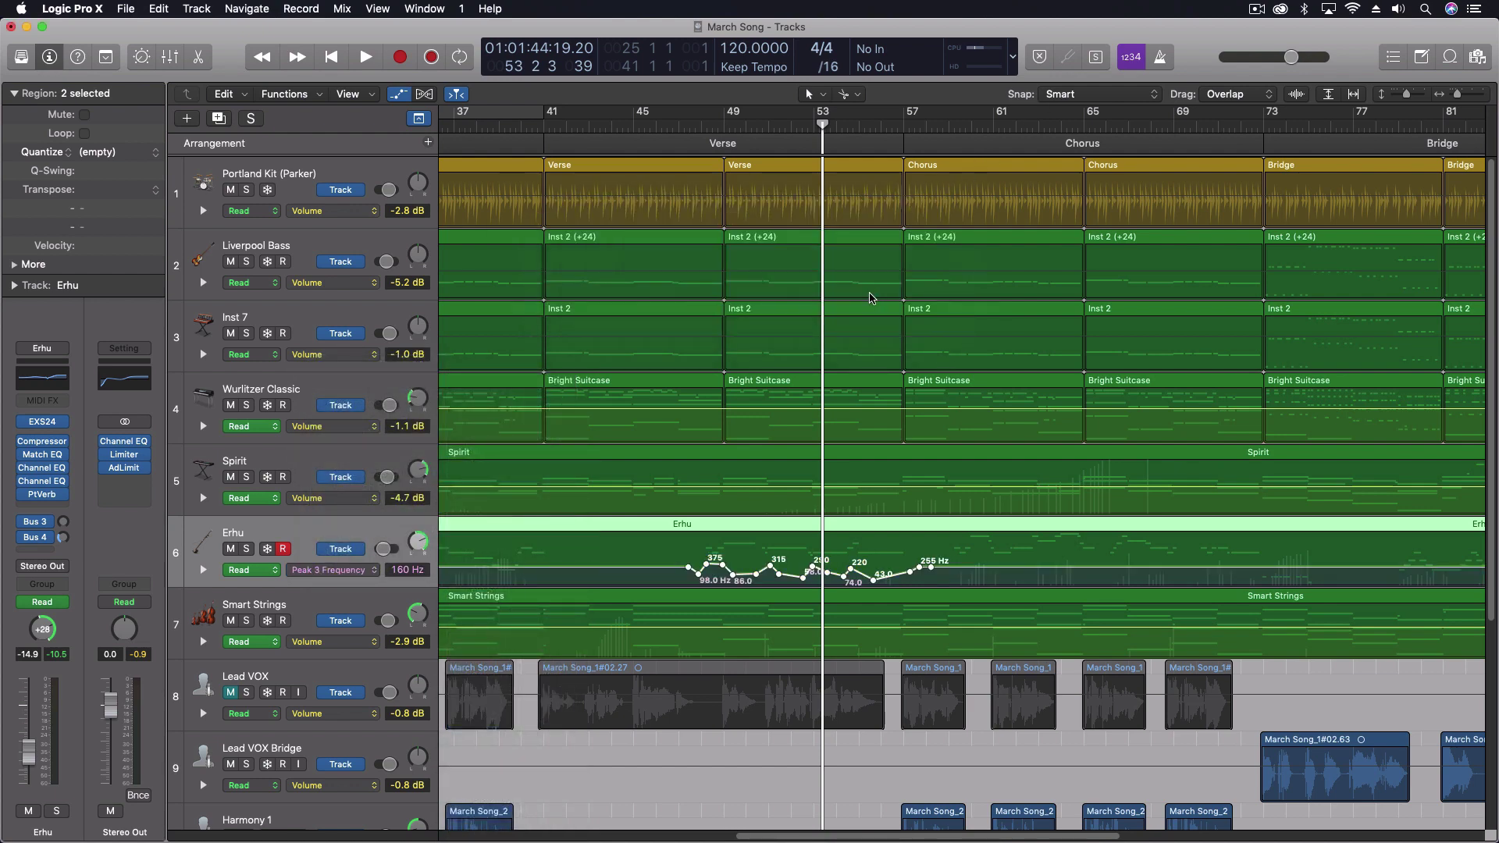
click(45, 485)
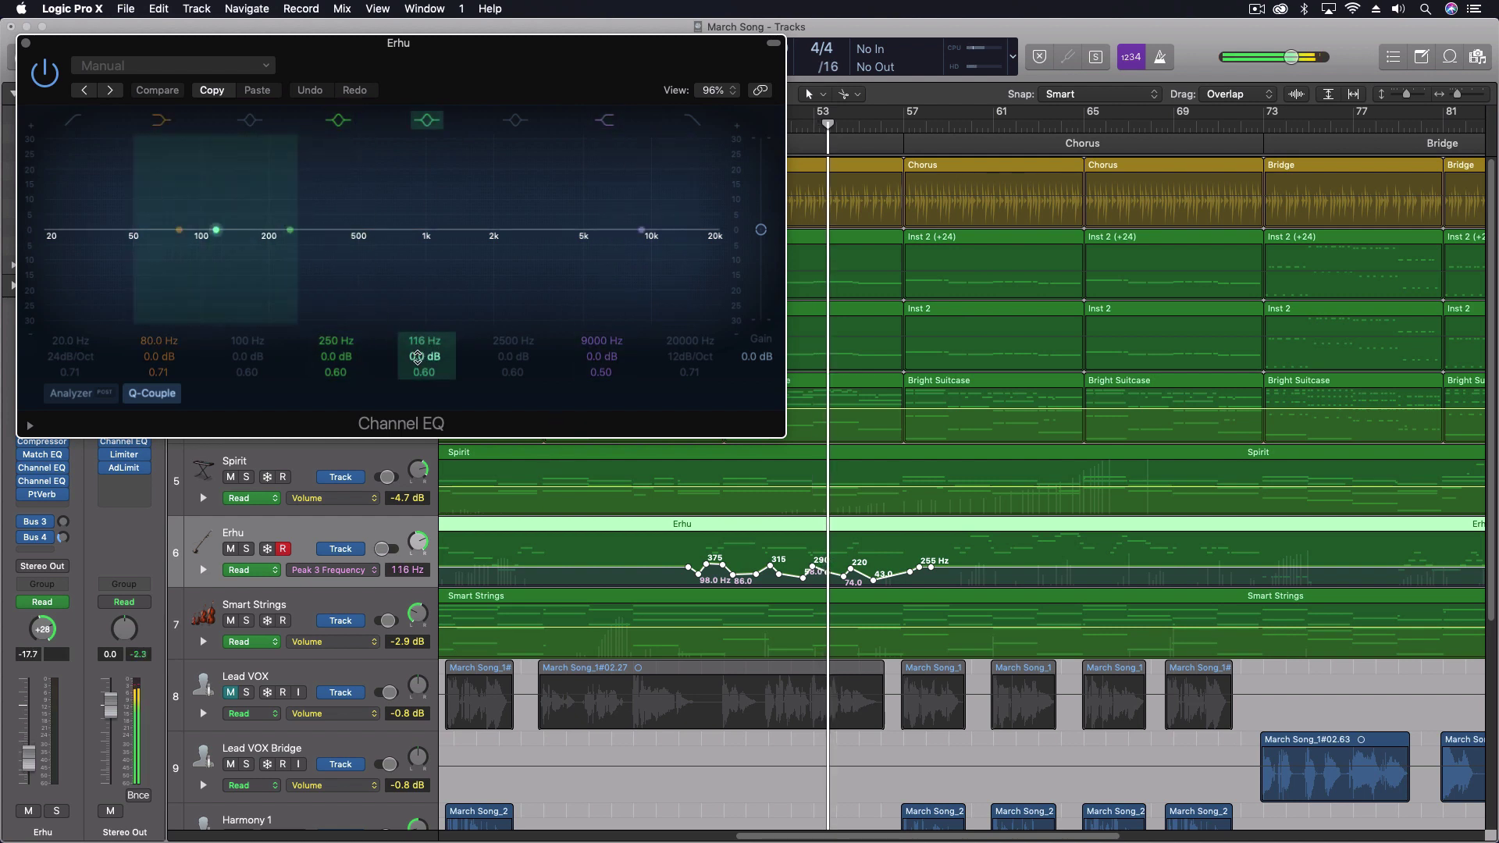
drag(246, 230, 216, 214)
mouse_move(423, 371)
mouse_down()
mouse_move(424, 390)
mouse_move(423, 351)
mouse_up()
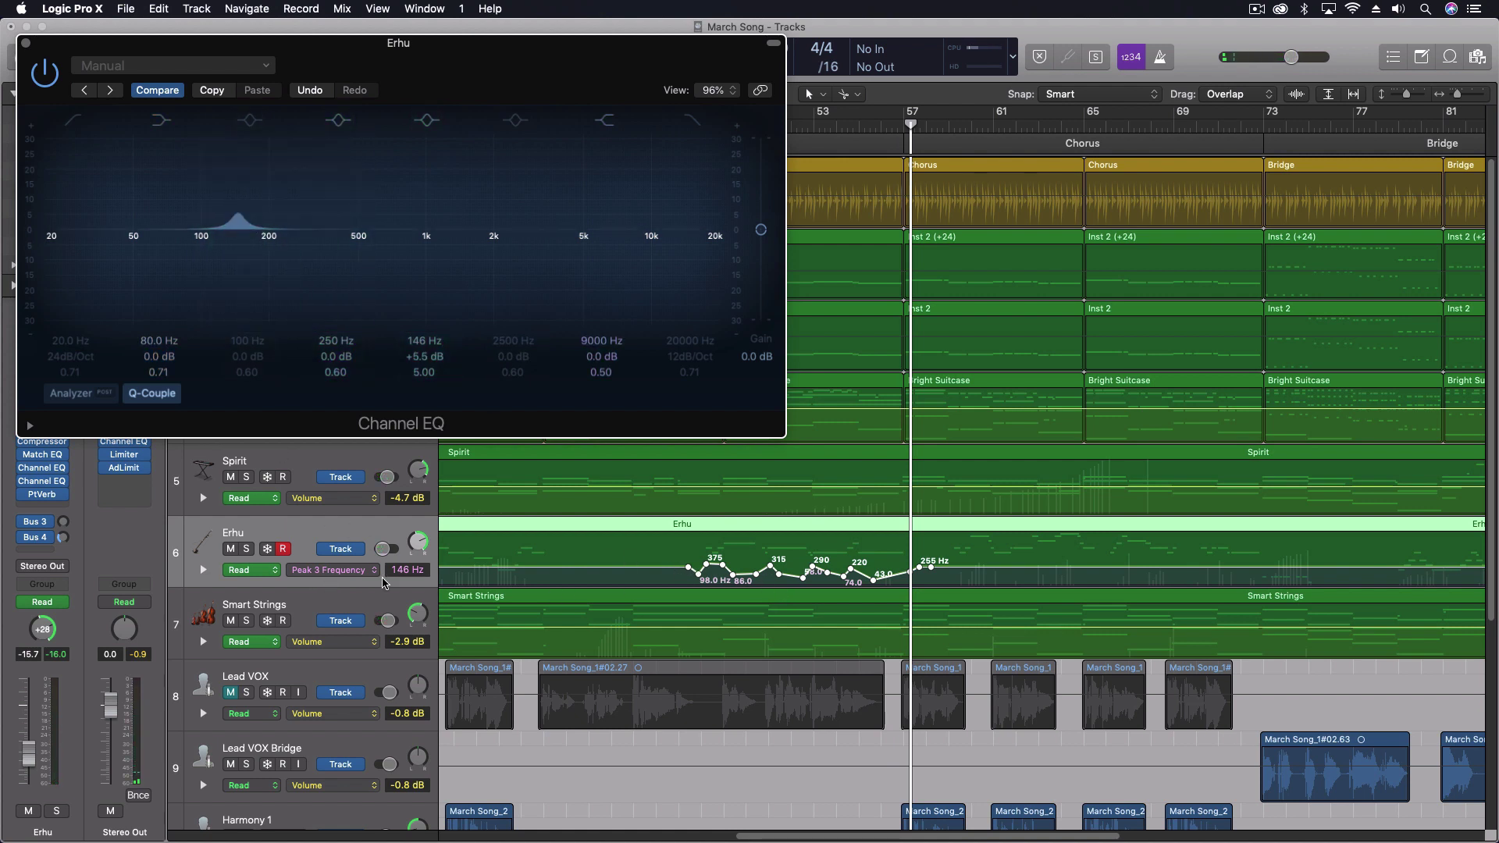
Shift the Peak 3 frequency curve, bring it to 3750 Hz, and audition from around bar 49.
drag(407, 576, 348, 293)
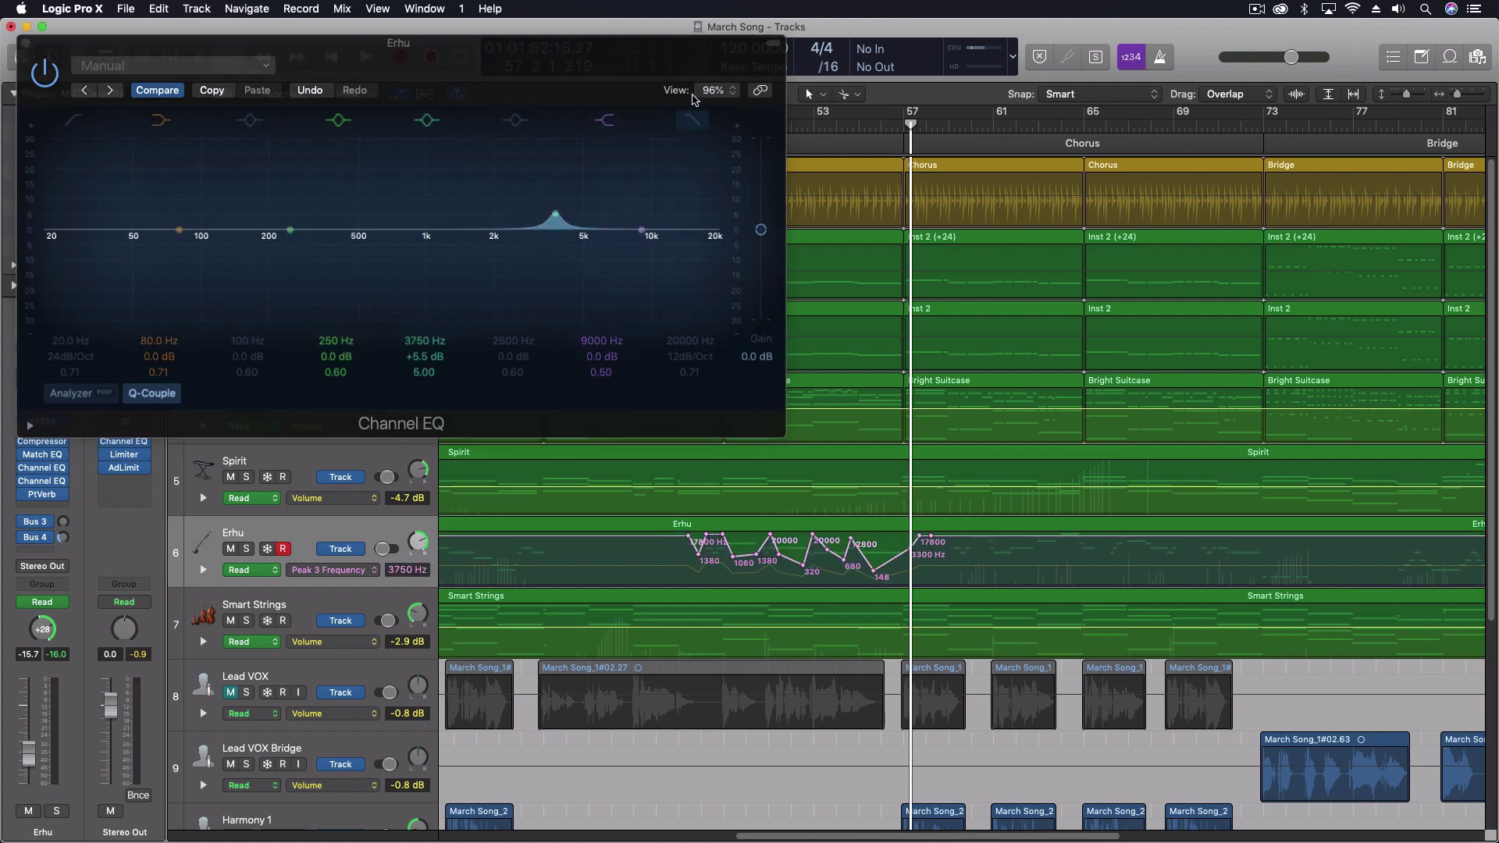
drag(602, 65, 375, 114)
click(678, 129)
key(space)
mouse_move(190, 421)
mouse_down()
mouse_move(182, 404)
mouse_move(187, 421)
mouse_up()
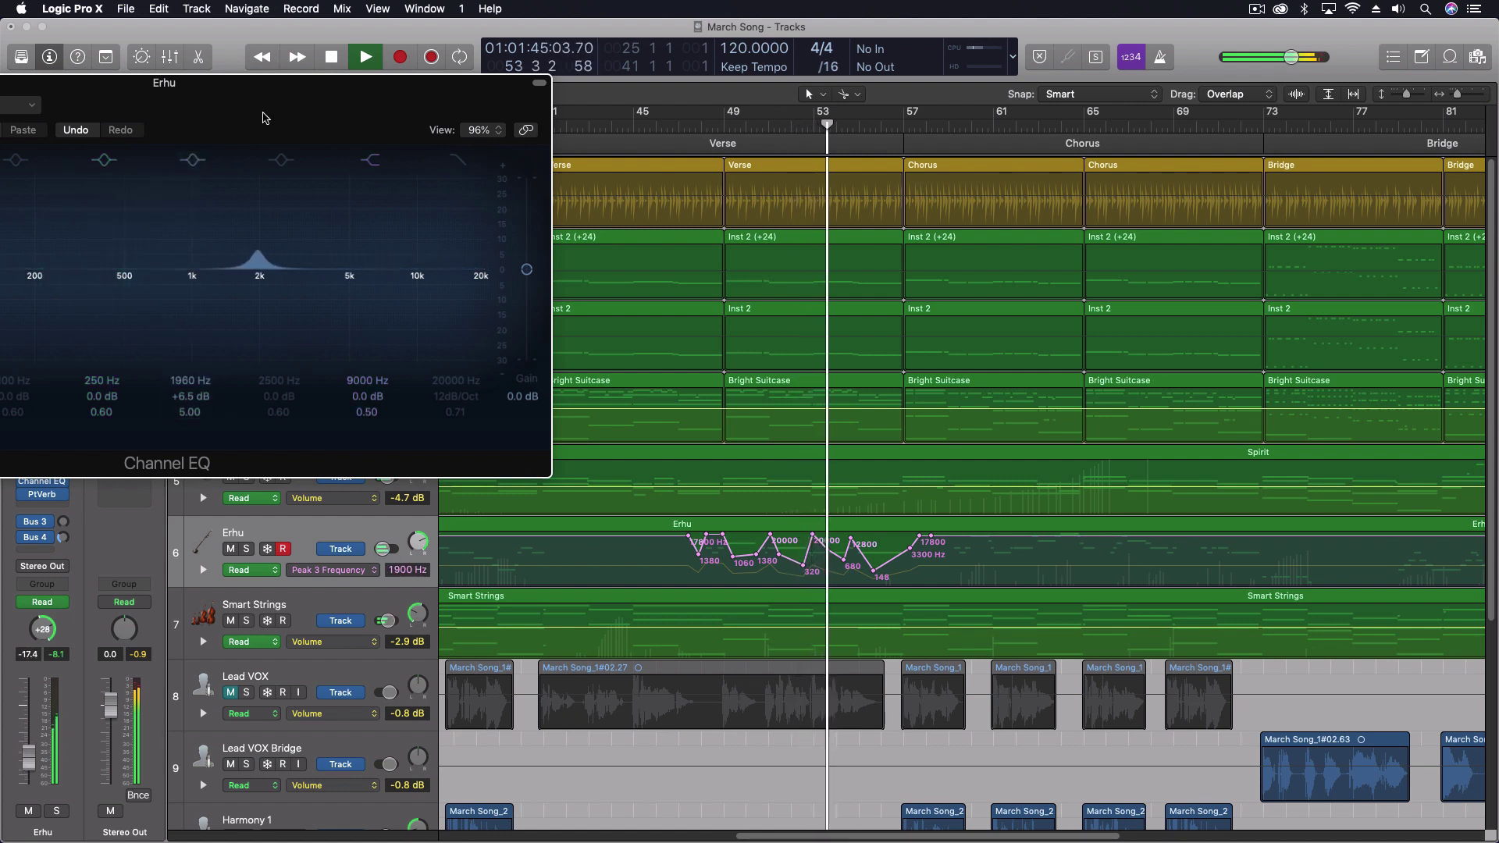
key(space)
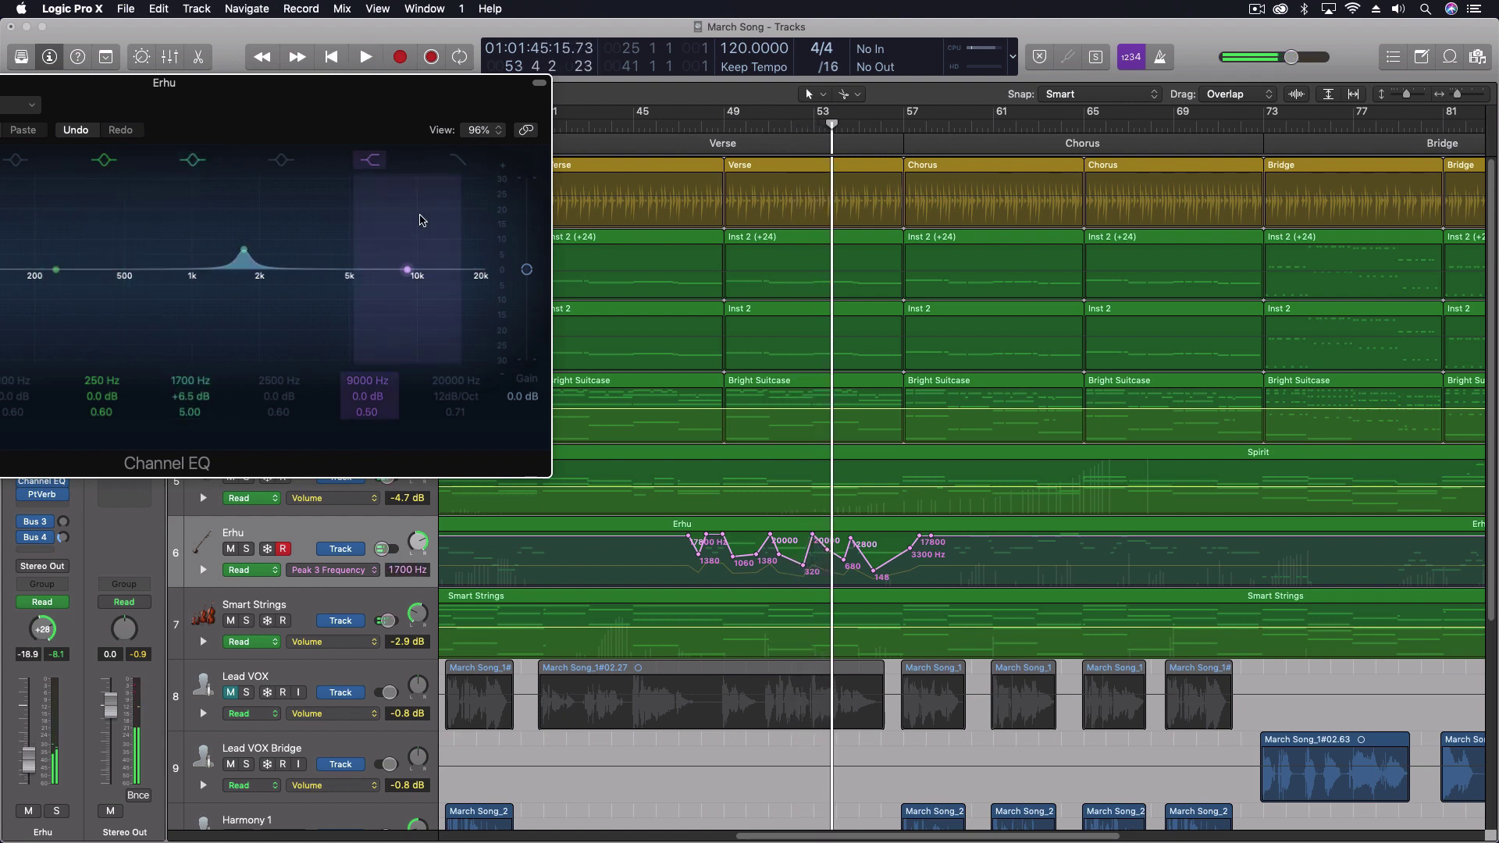
Undo the EQ edits so the Peak 3 band returns to 0.0 dB, then close Channel EQ.
key(super+z)
key(super+z)
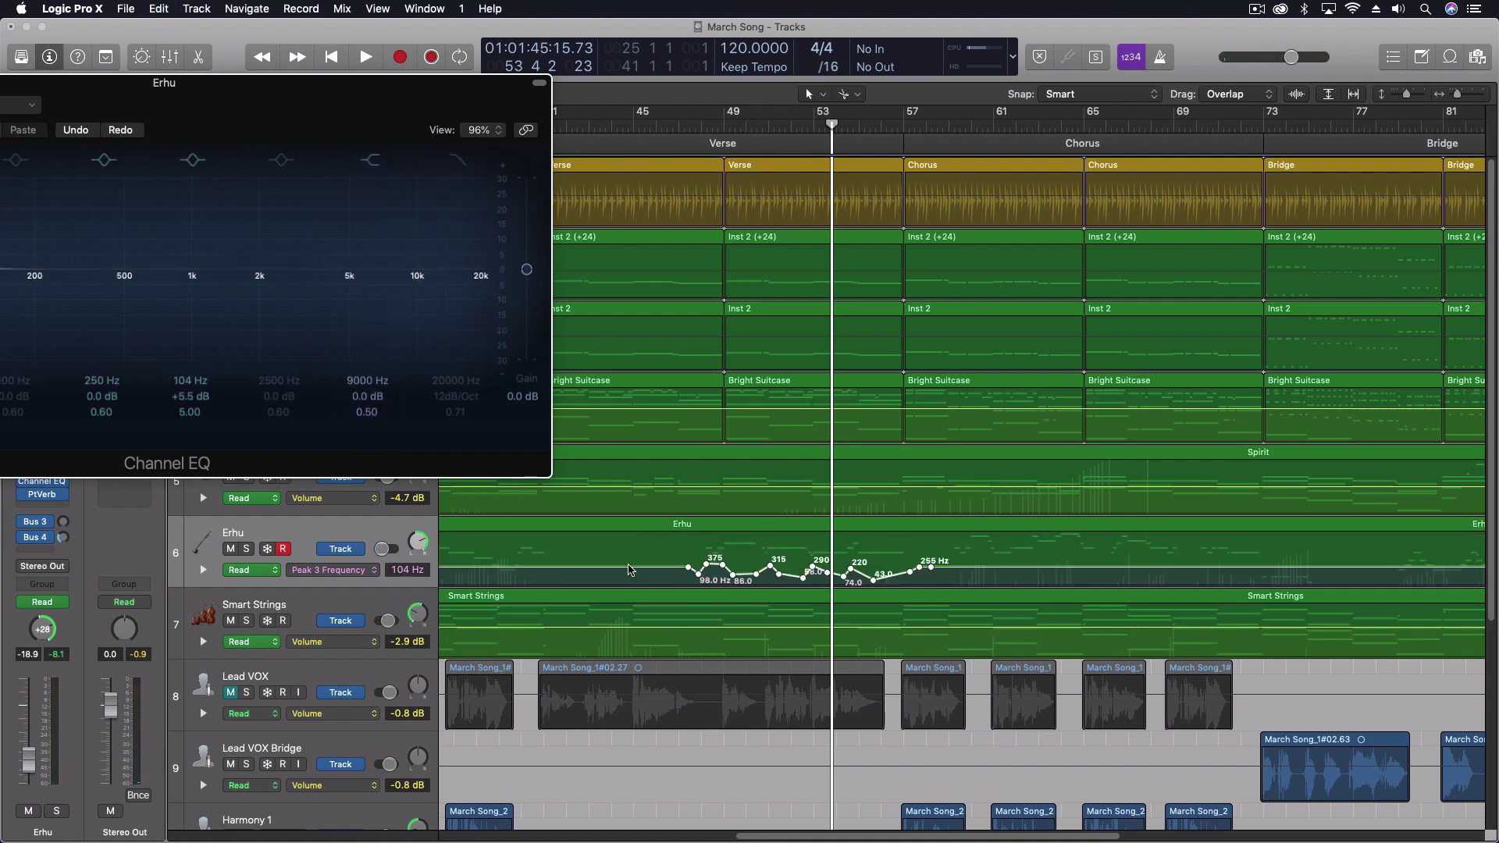
key(super+z)
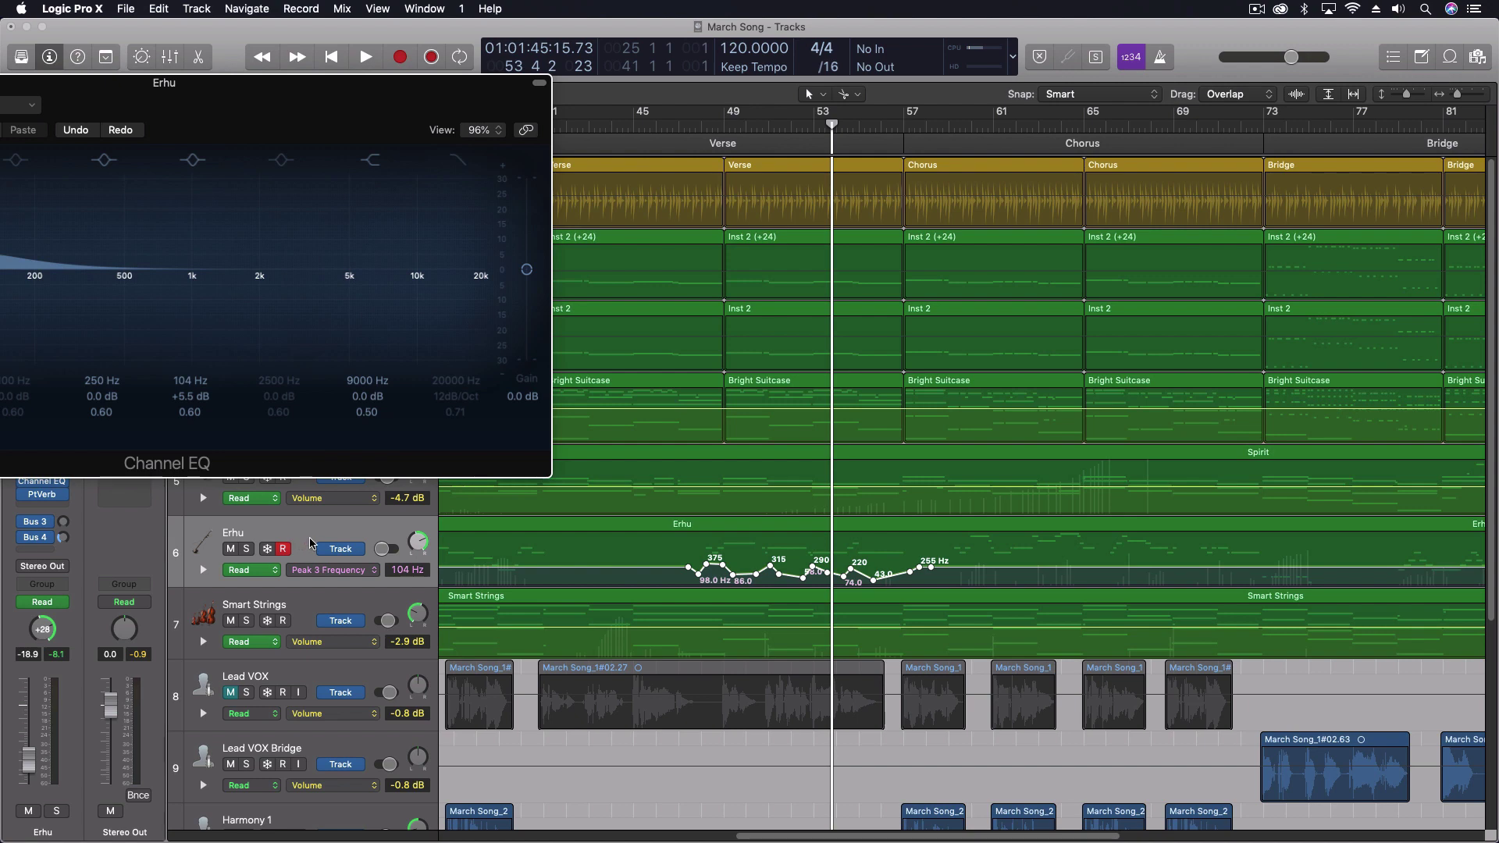
key(super+z)
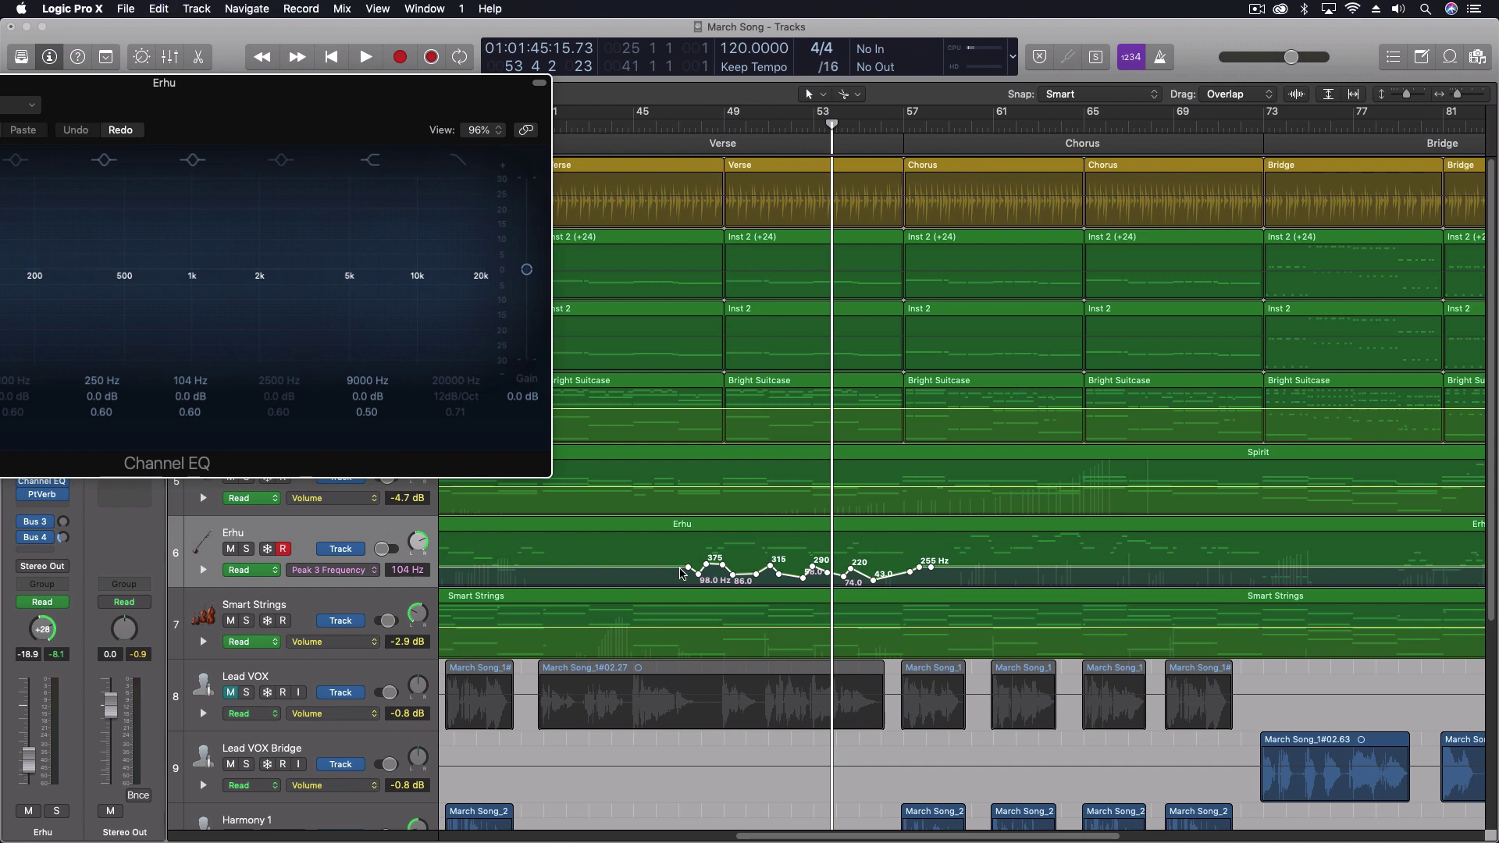
key(super+z)
drag(137, 94, 1056, 302)
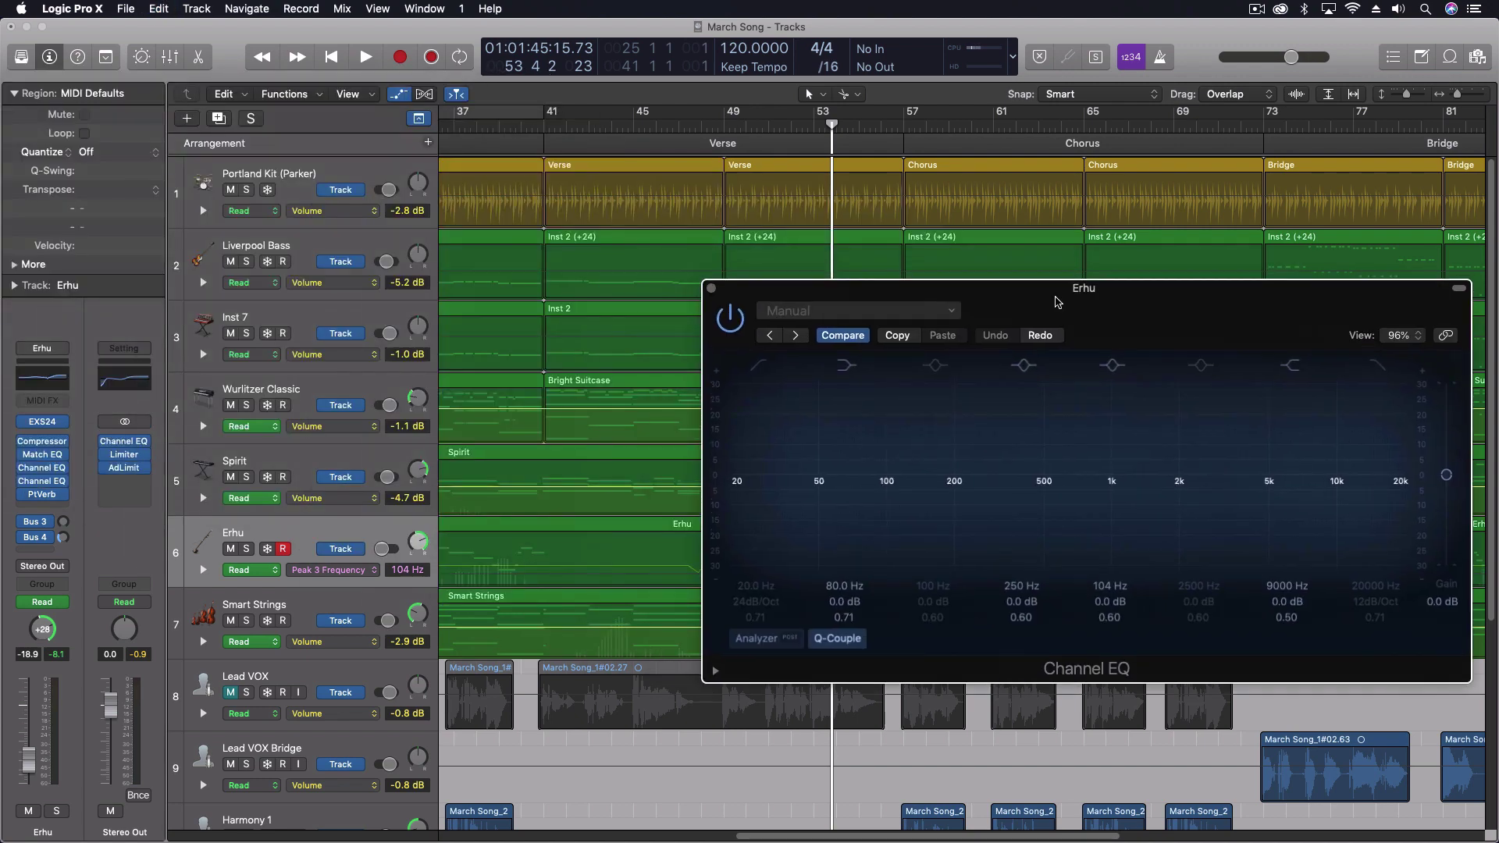
click(712, 288)
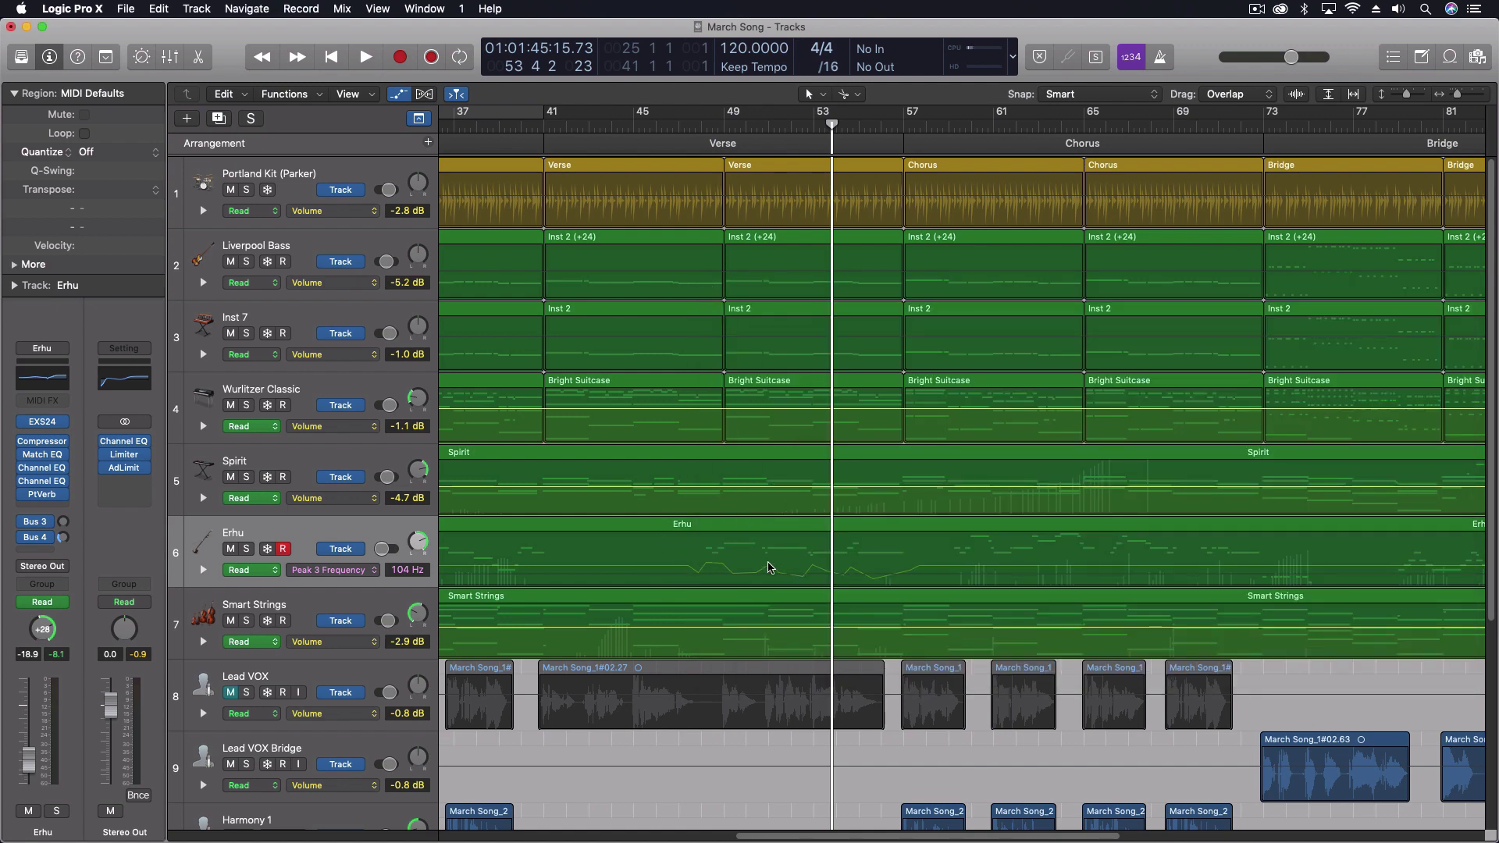
Convert Erhu's volume curve onto Main > Pan > Relative (±) automation.
click(344, 571)
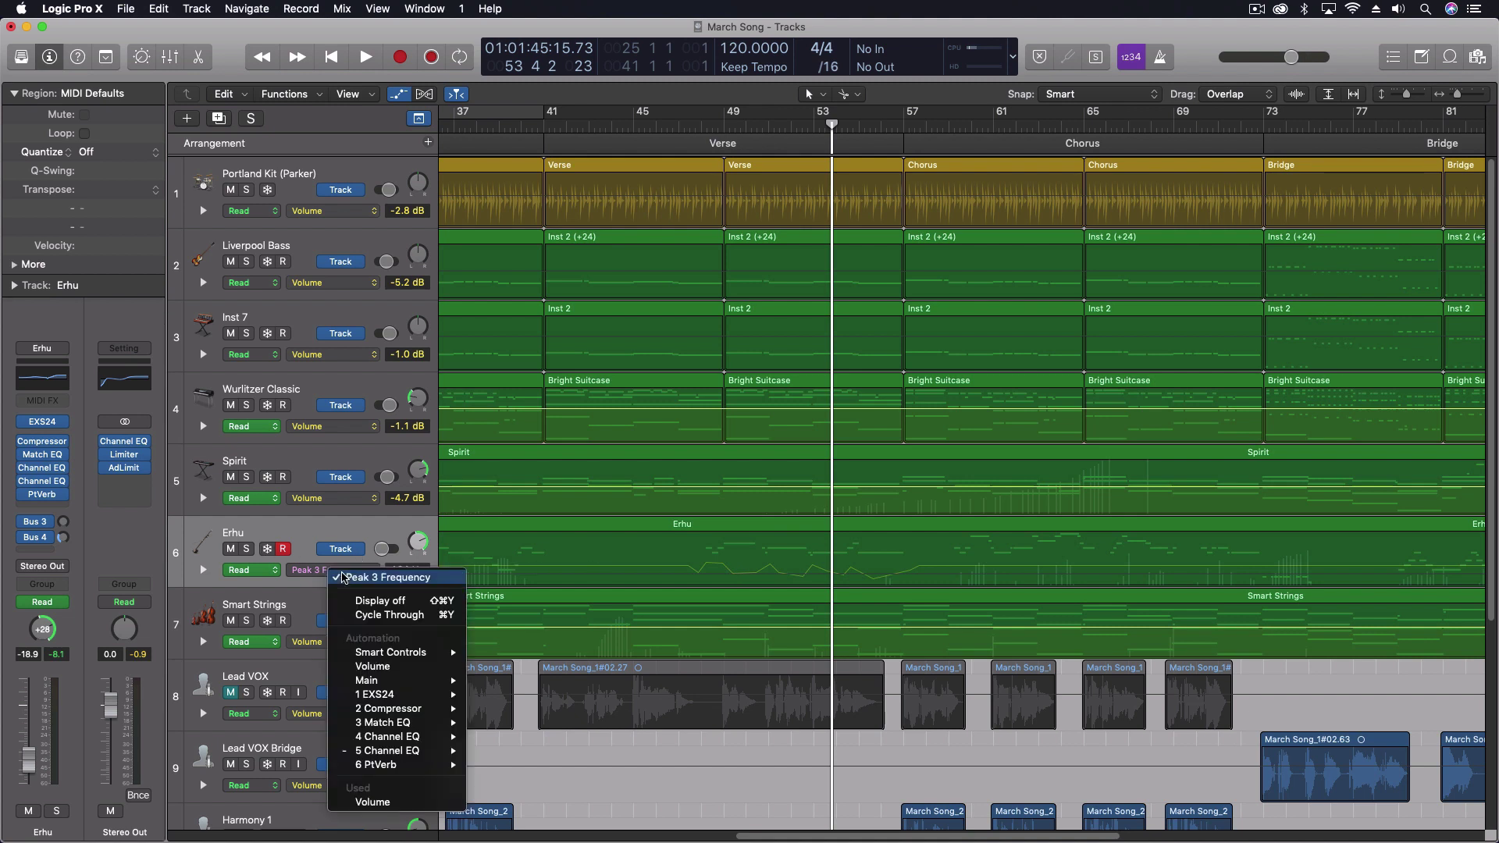
click(378, 667)
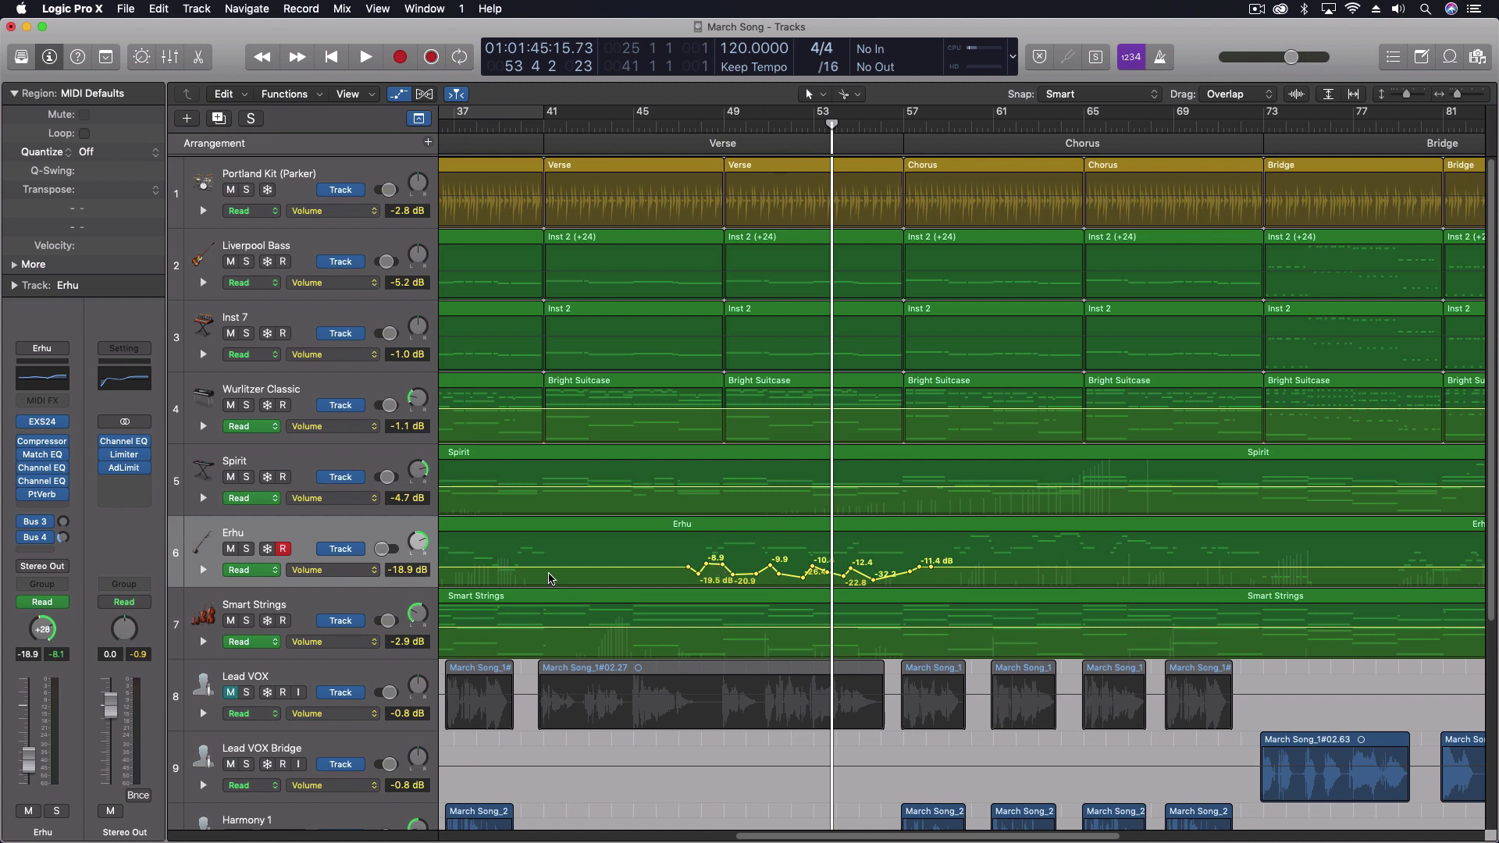
click(337, 571)
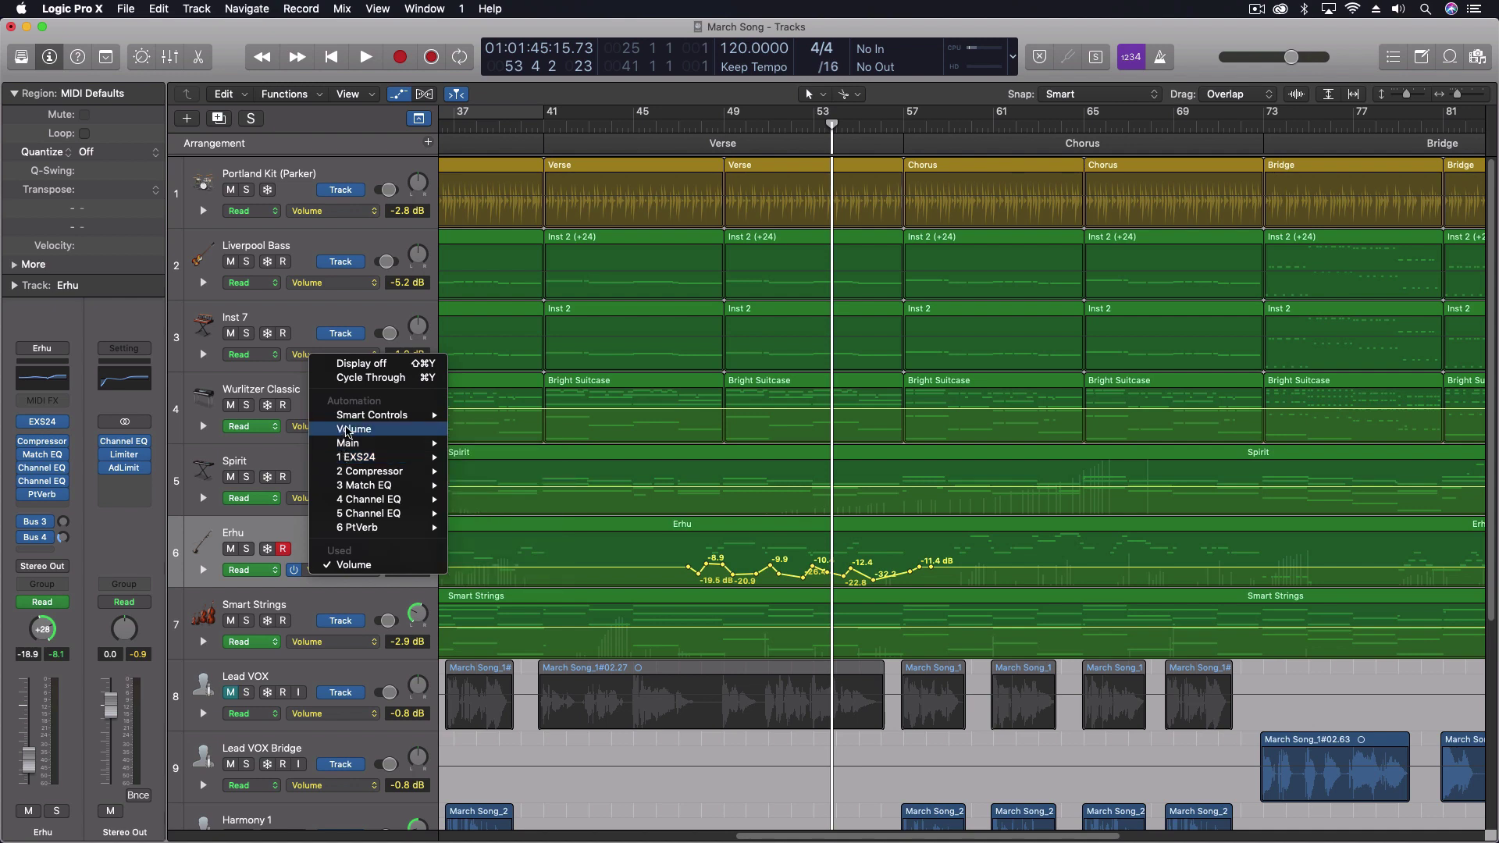
mouse_move(351, 442)
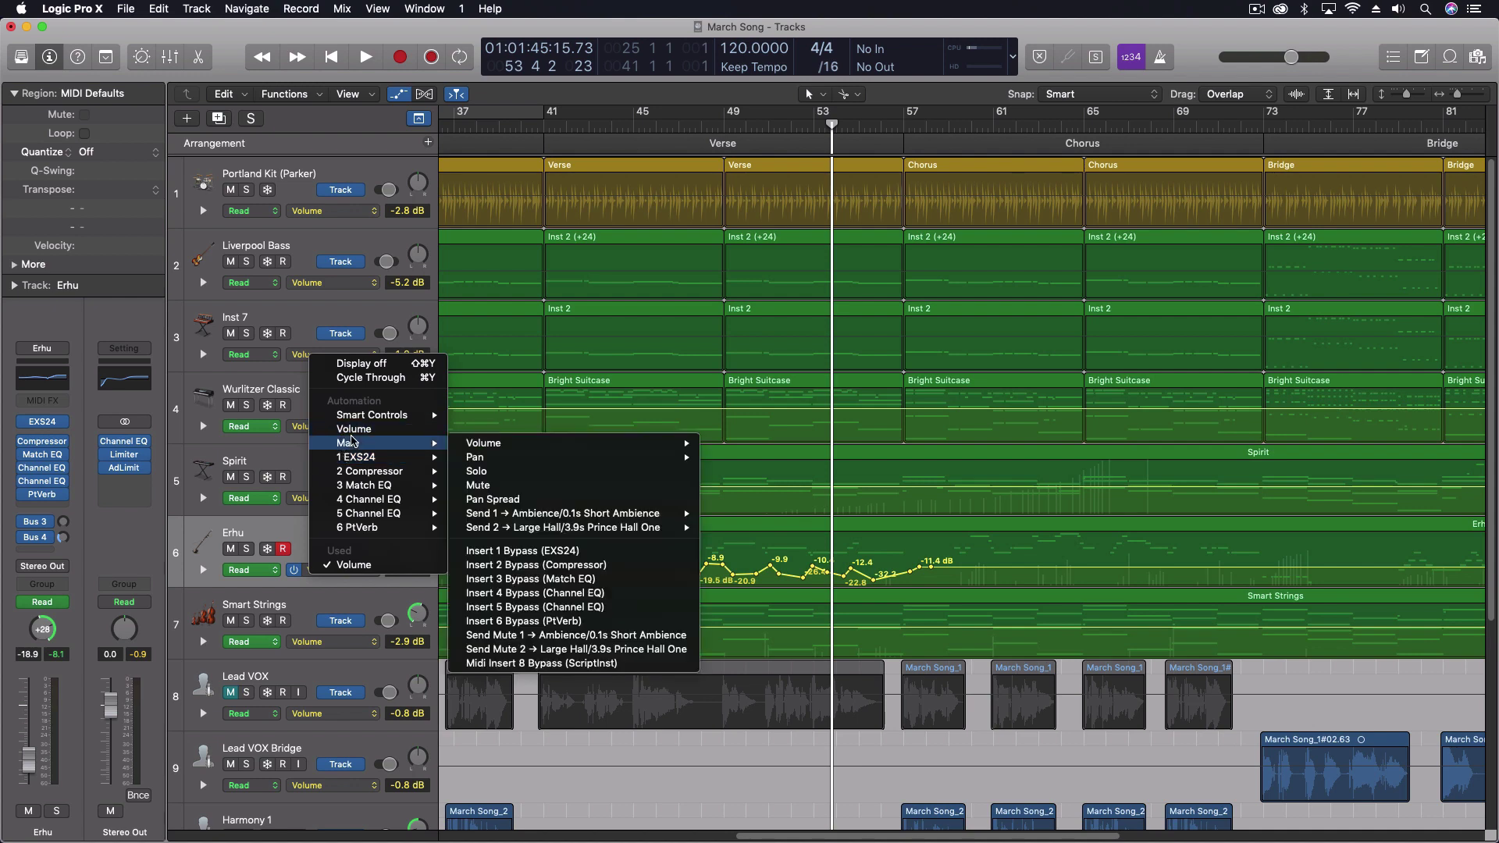
click(284, 441)
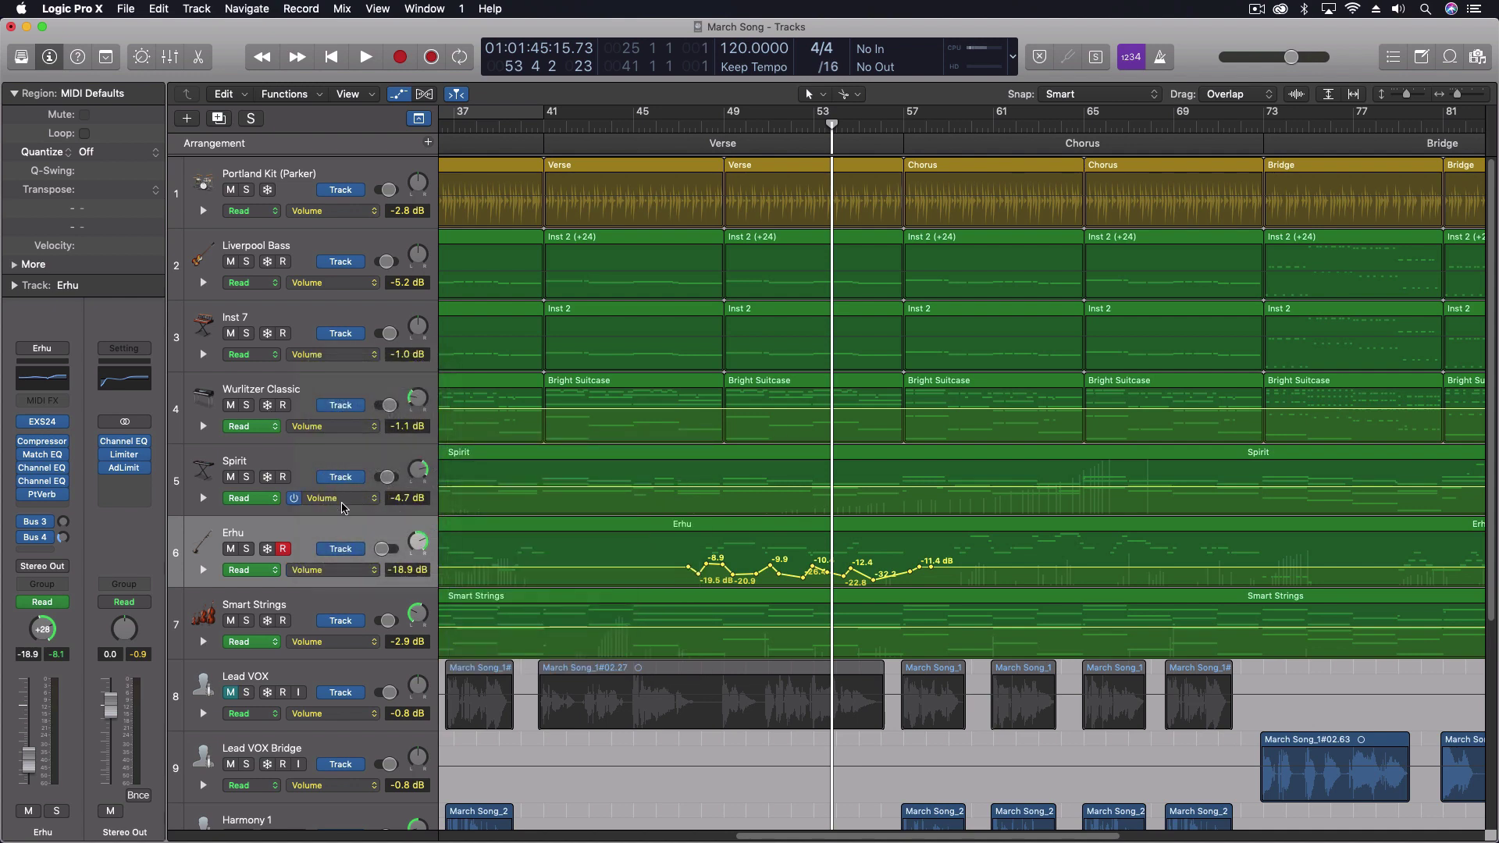
click(332, 570)
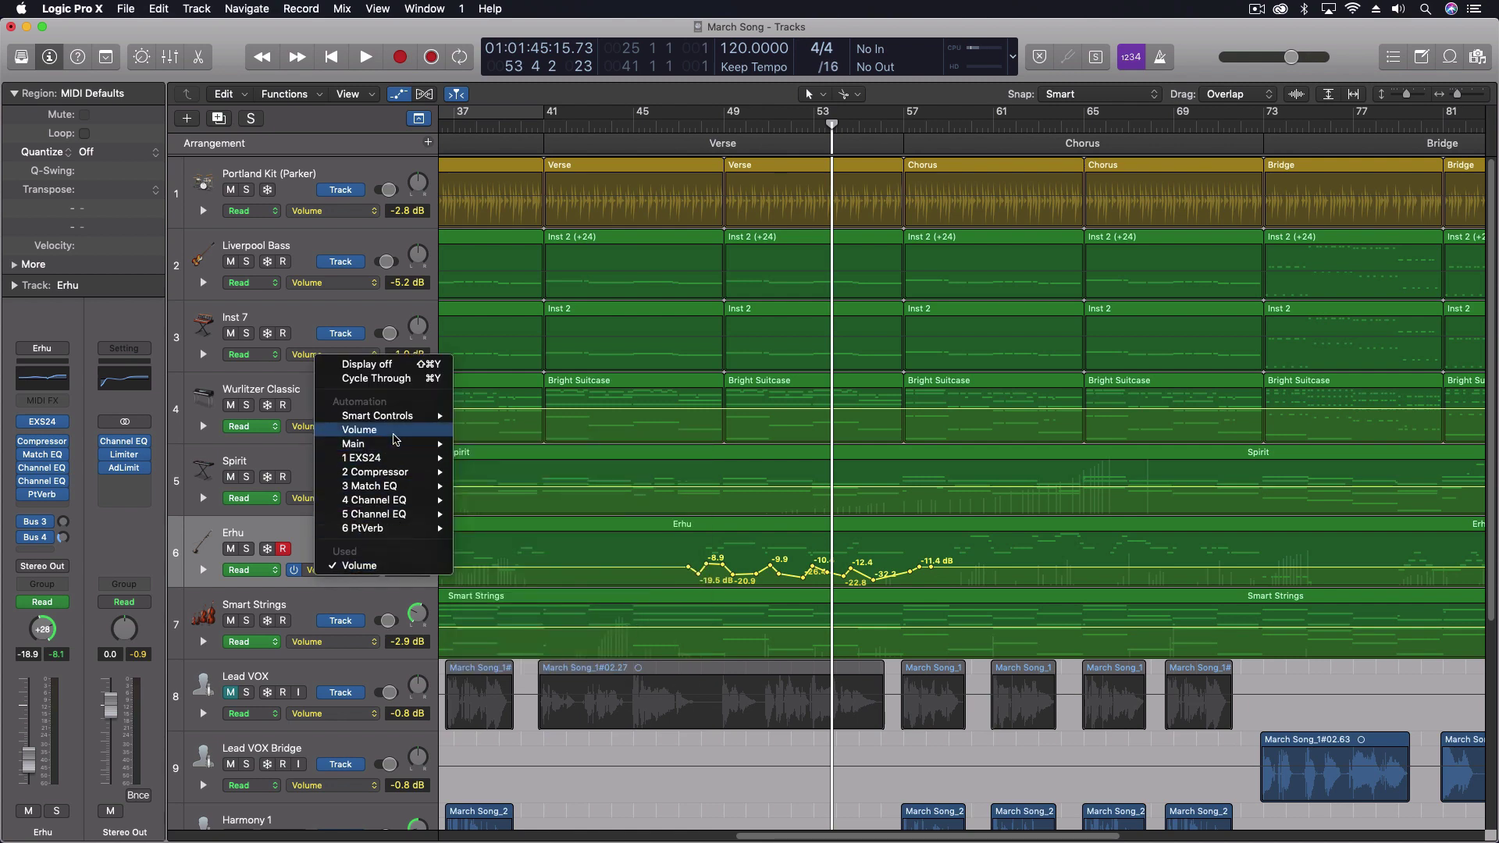
mouse_move(425, 445)
mouse_move(628, 458)
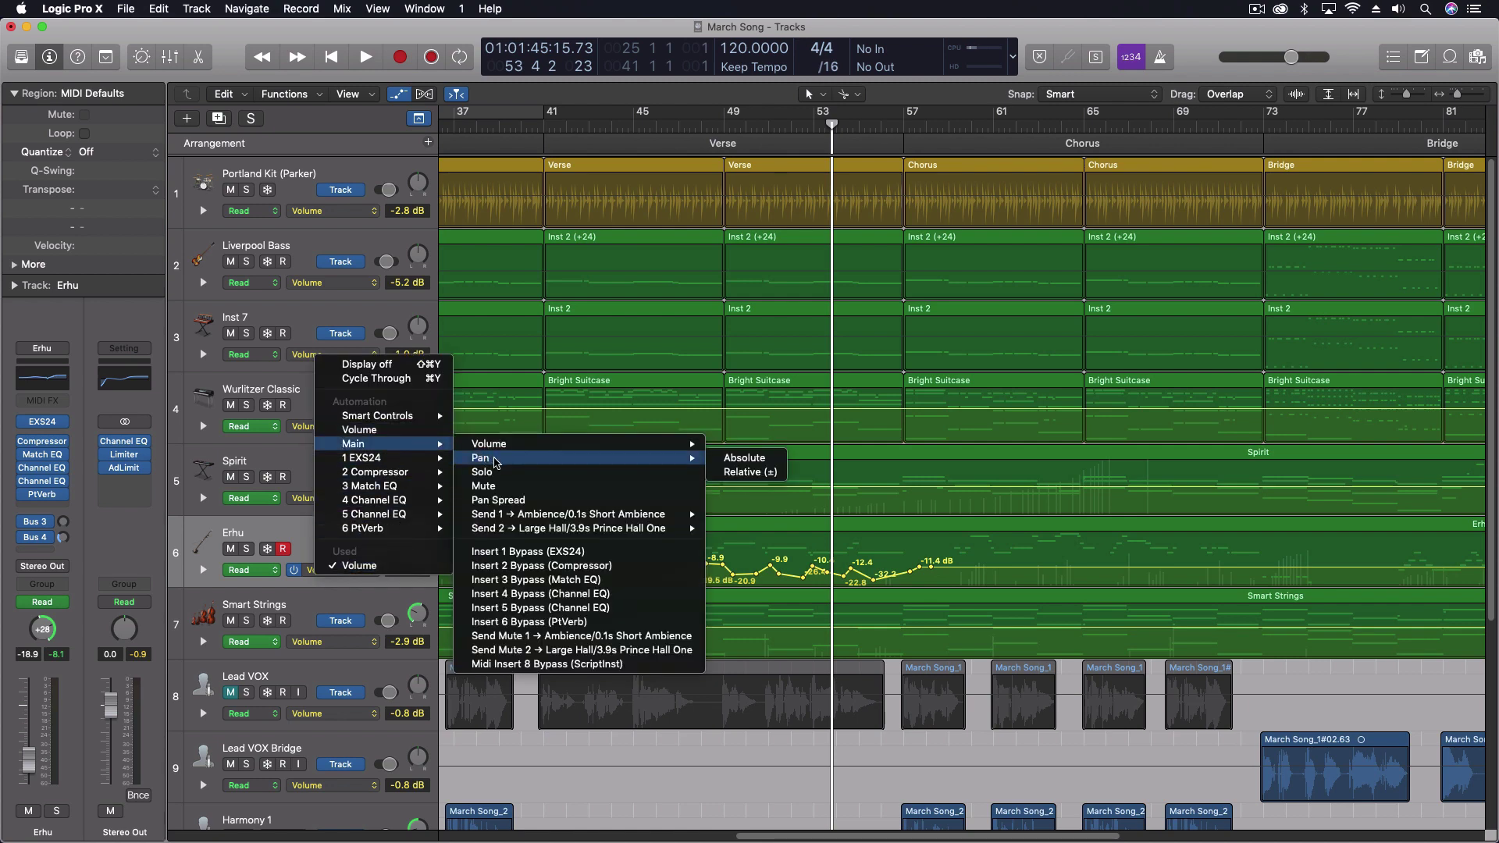
click(759, 473)
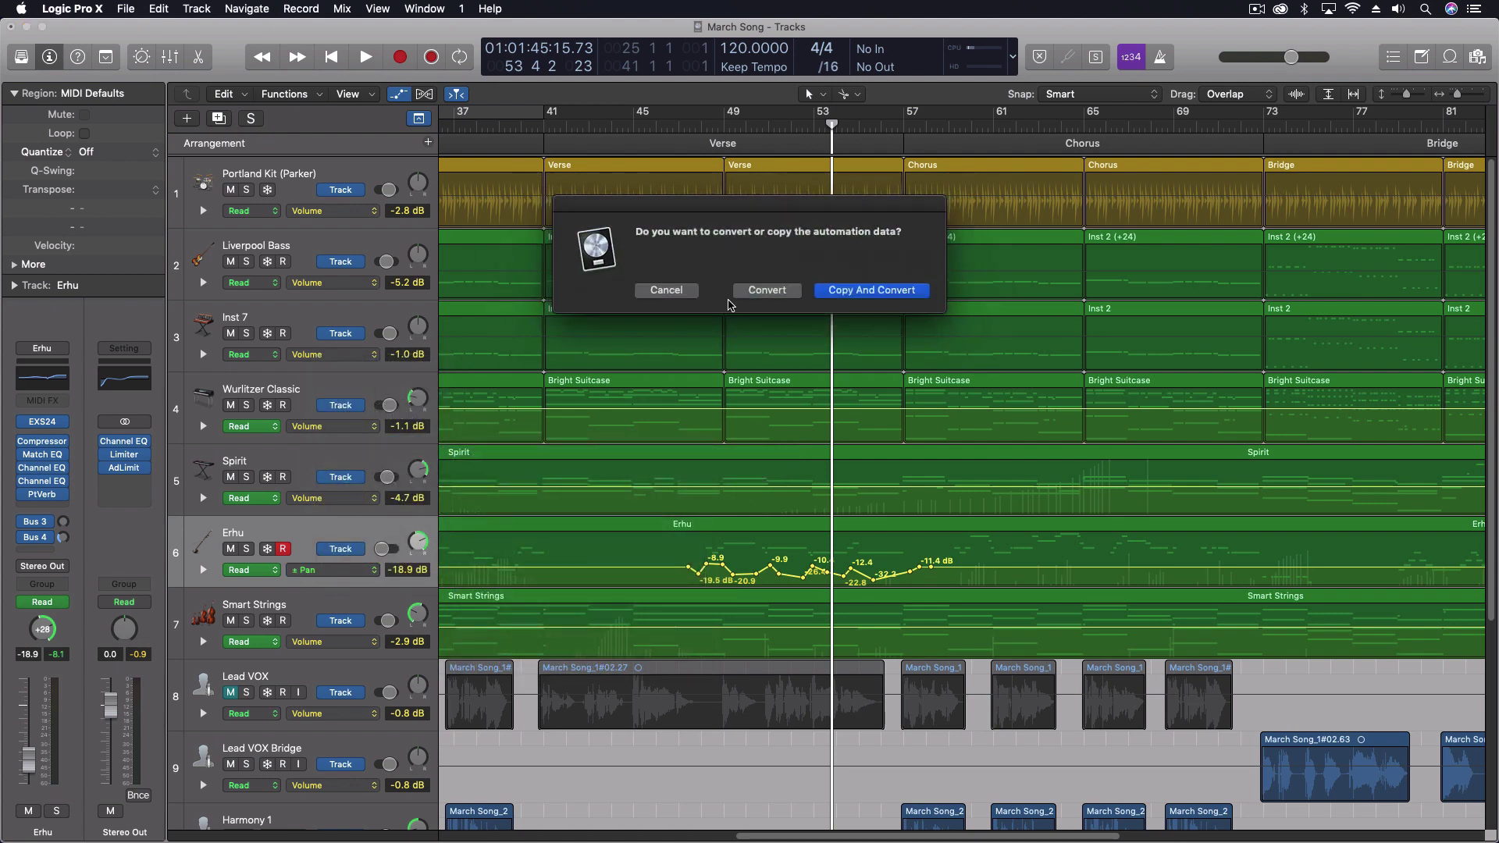
click(757, 292)
Play the converted pan automation from bar 47 and stop near bar 51.
key(space)
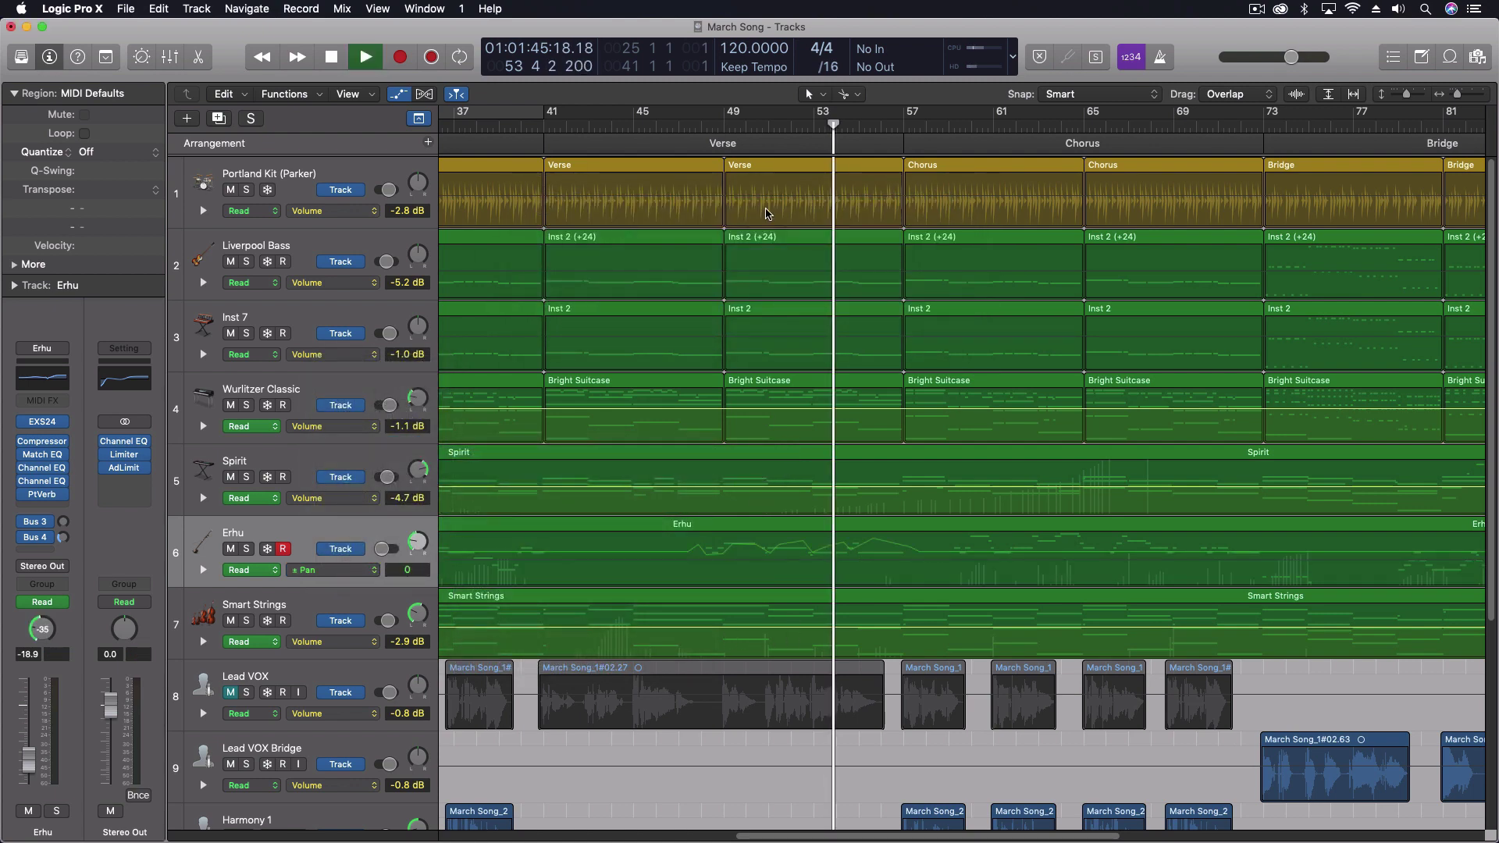
click(680, 125)
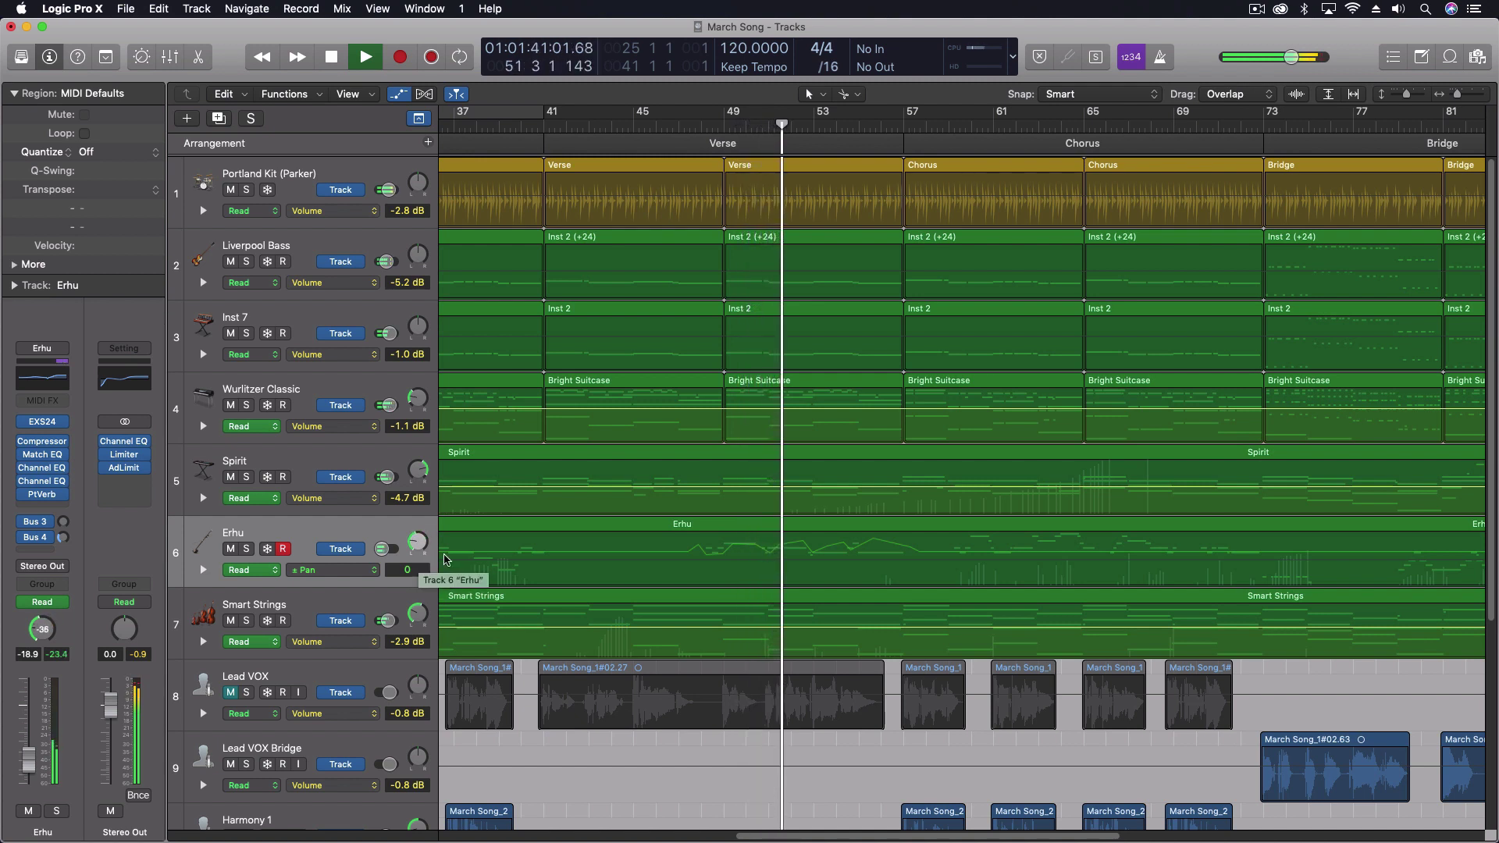
key(space)
Switch the Erhu lane back to Volume and make its curve active.
click(318, 573)
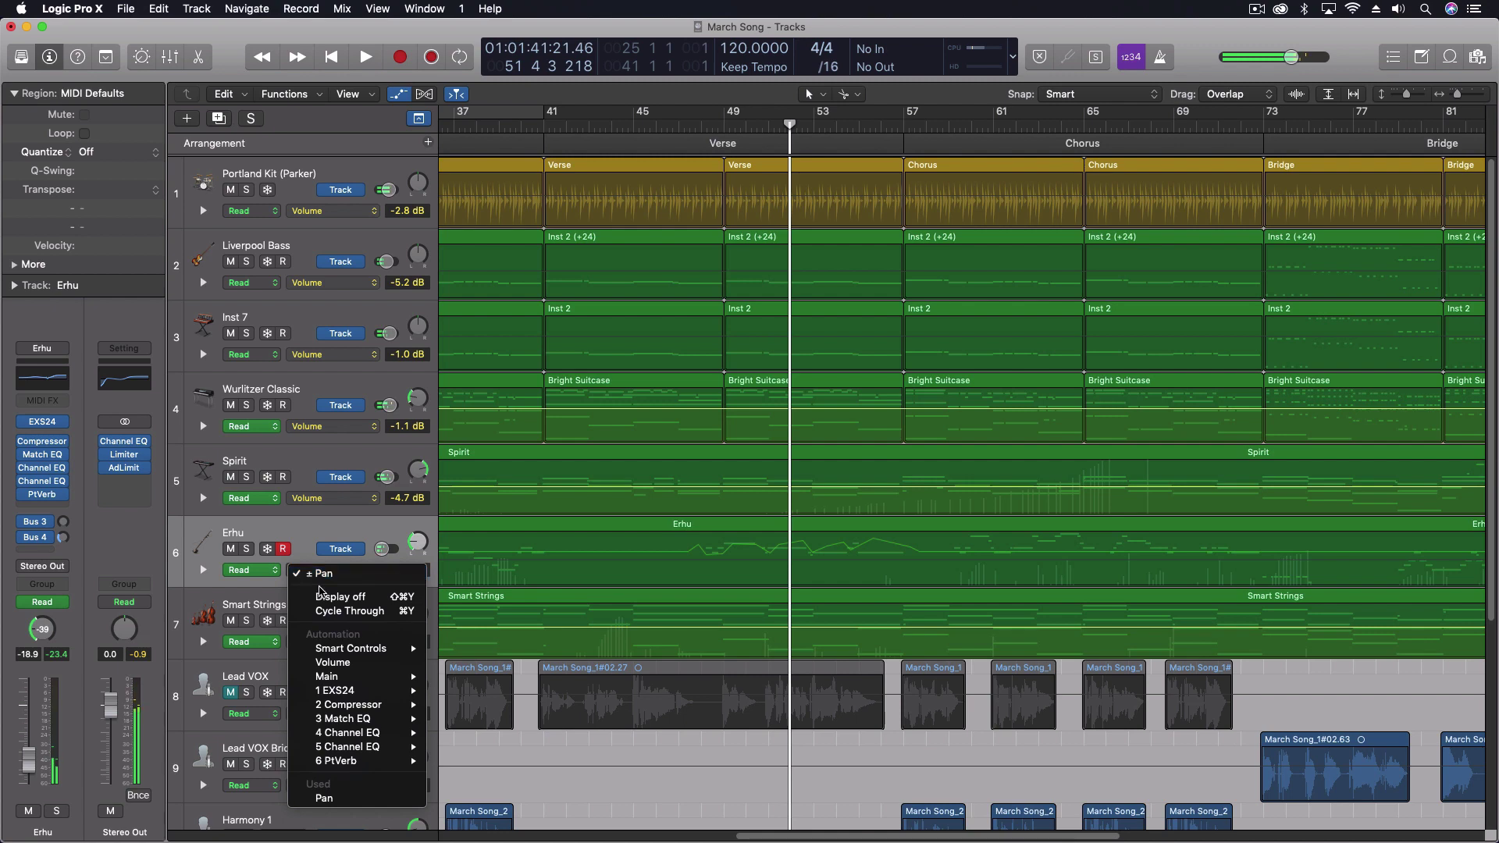
click(361, 665)
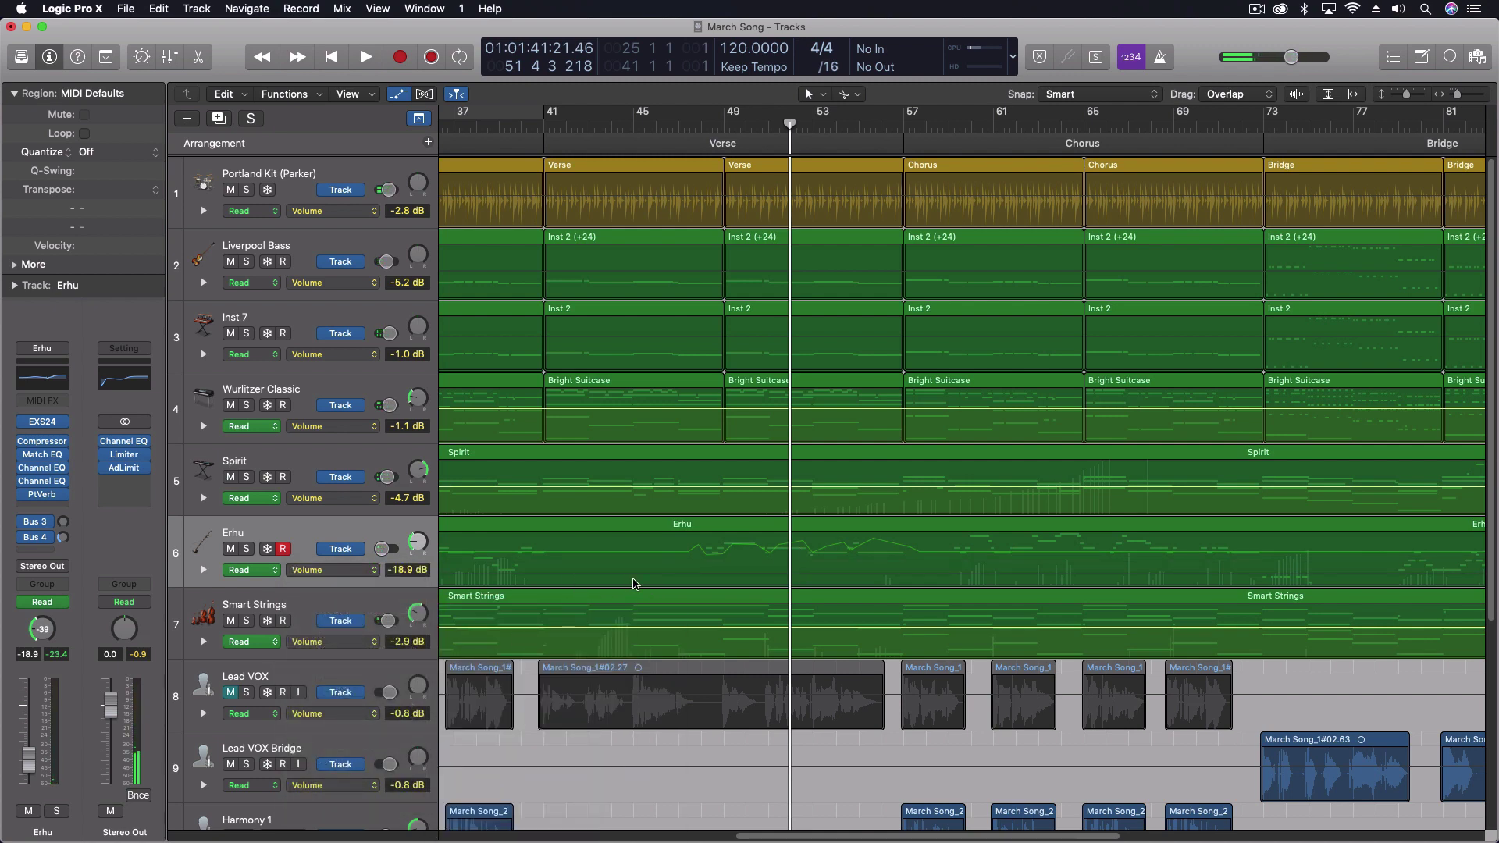
click(705, 584)
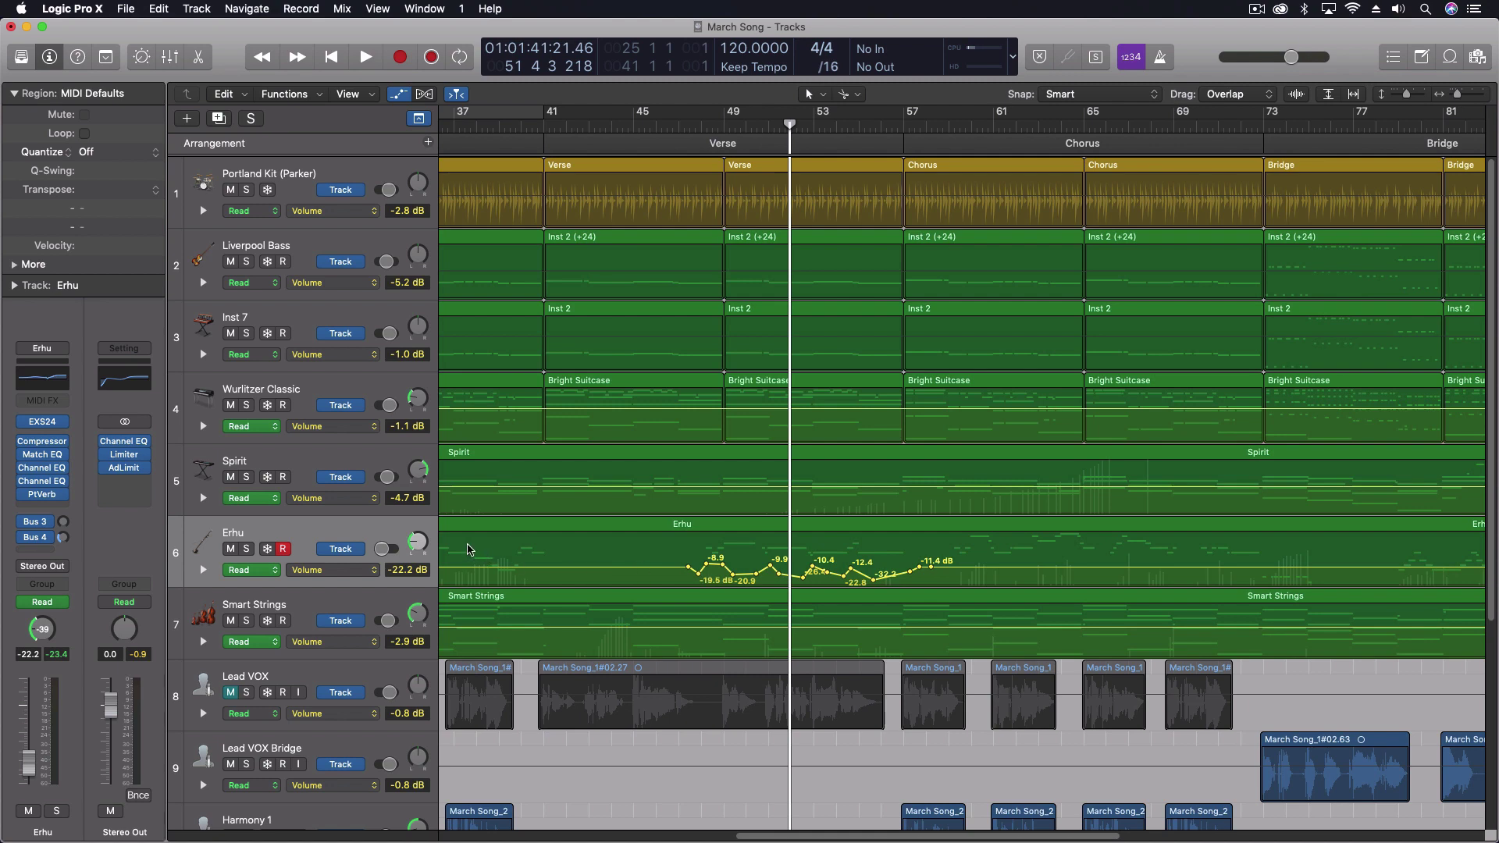
Marquee-select Erhu's volume automation points with the Automation Select Tool.
scroll(482, 555, down, 5)
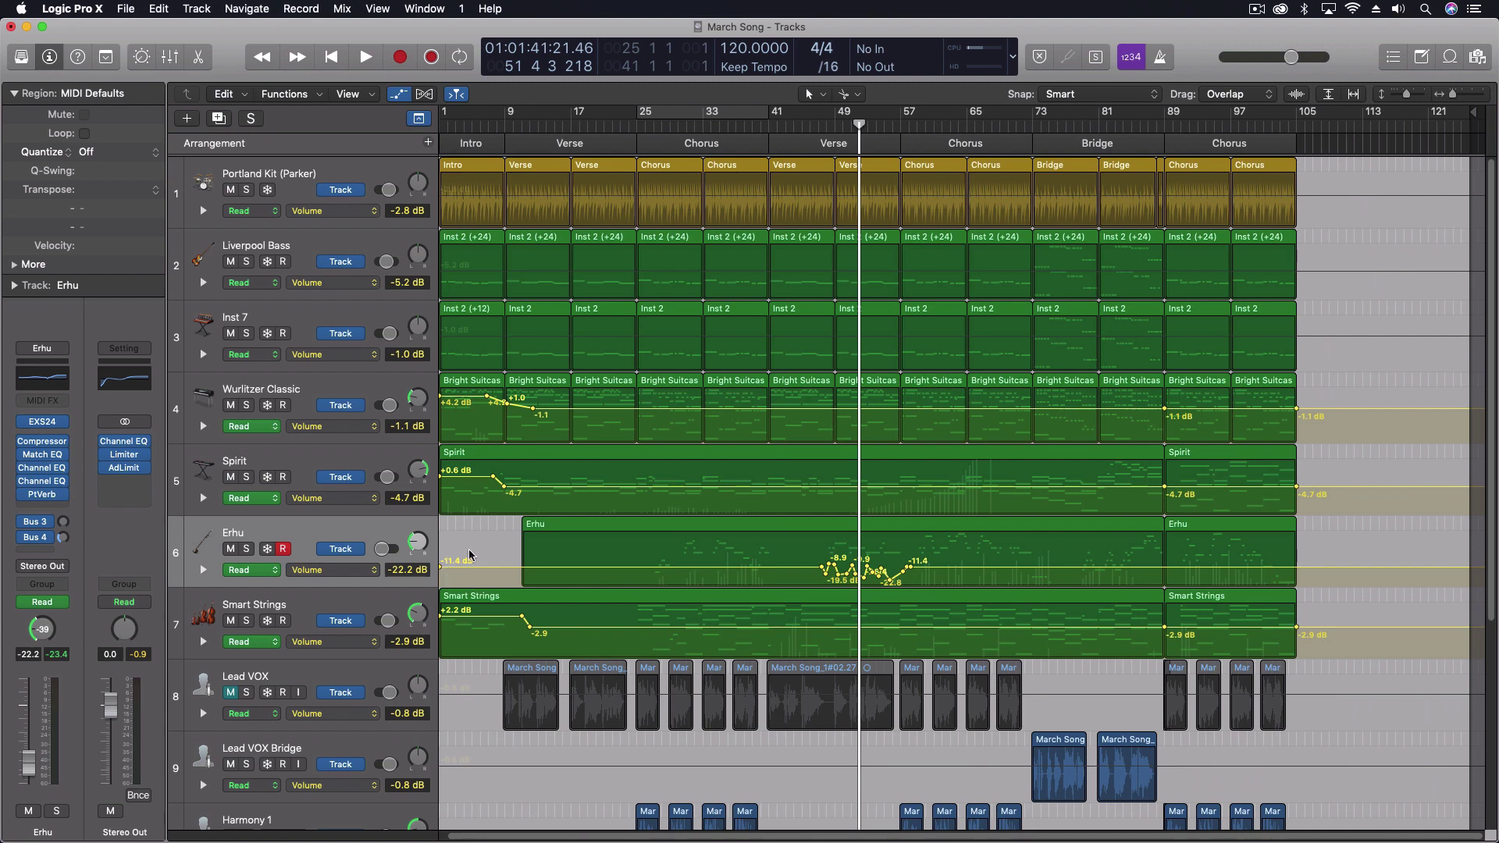
right_click(475, 530)
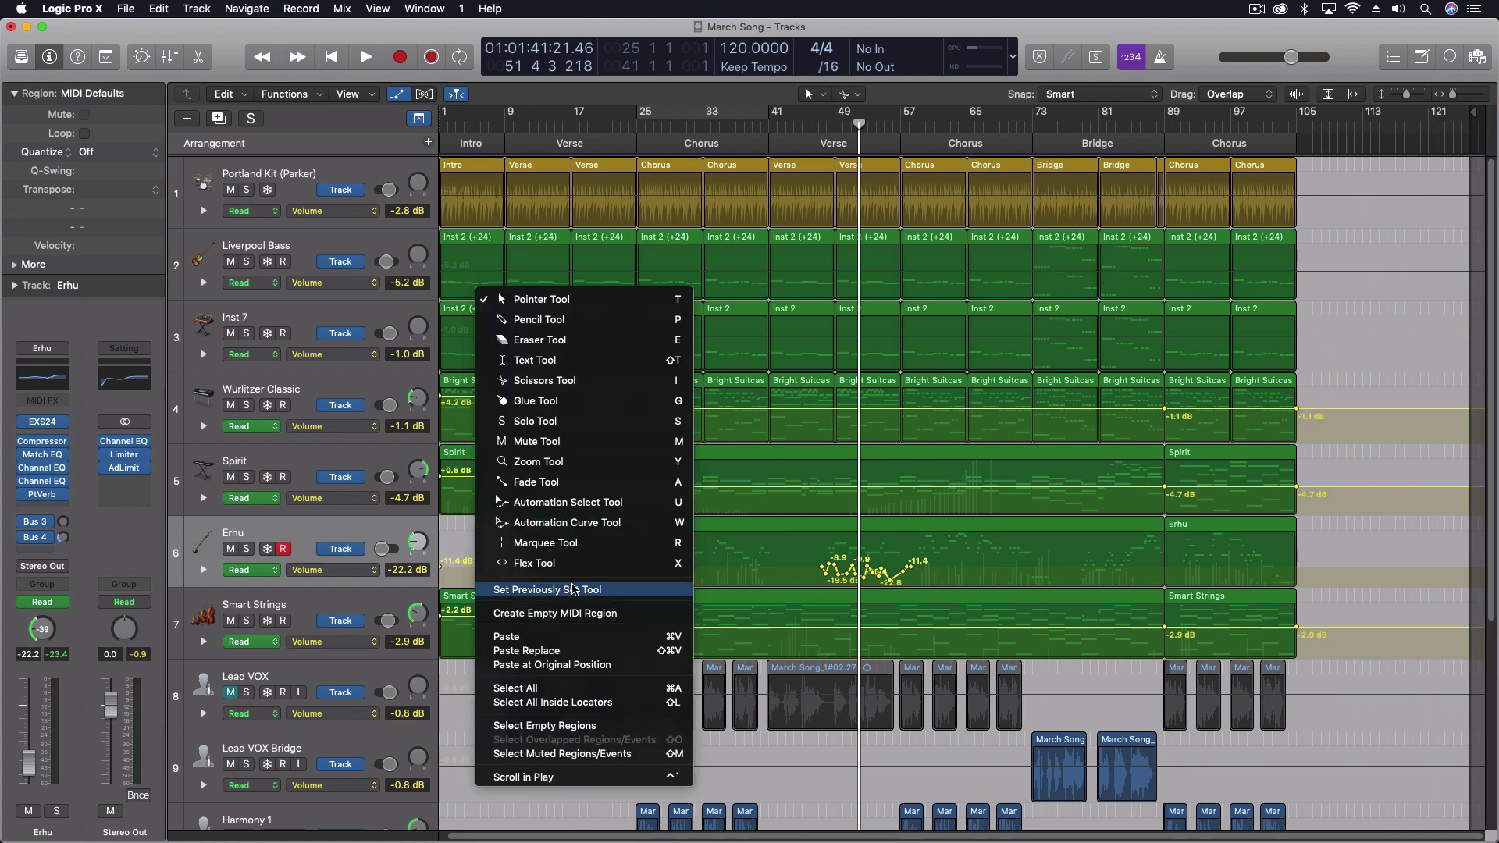
click(555, 509)
drag(467, 523, 274, 585)
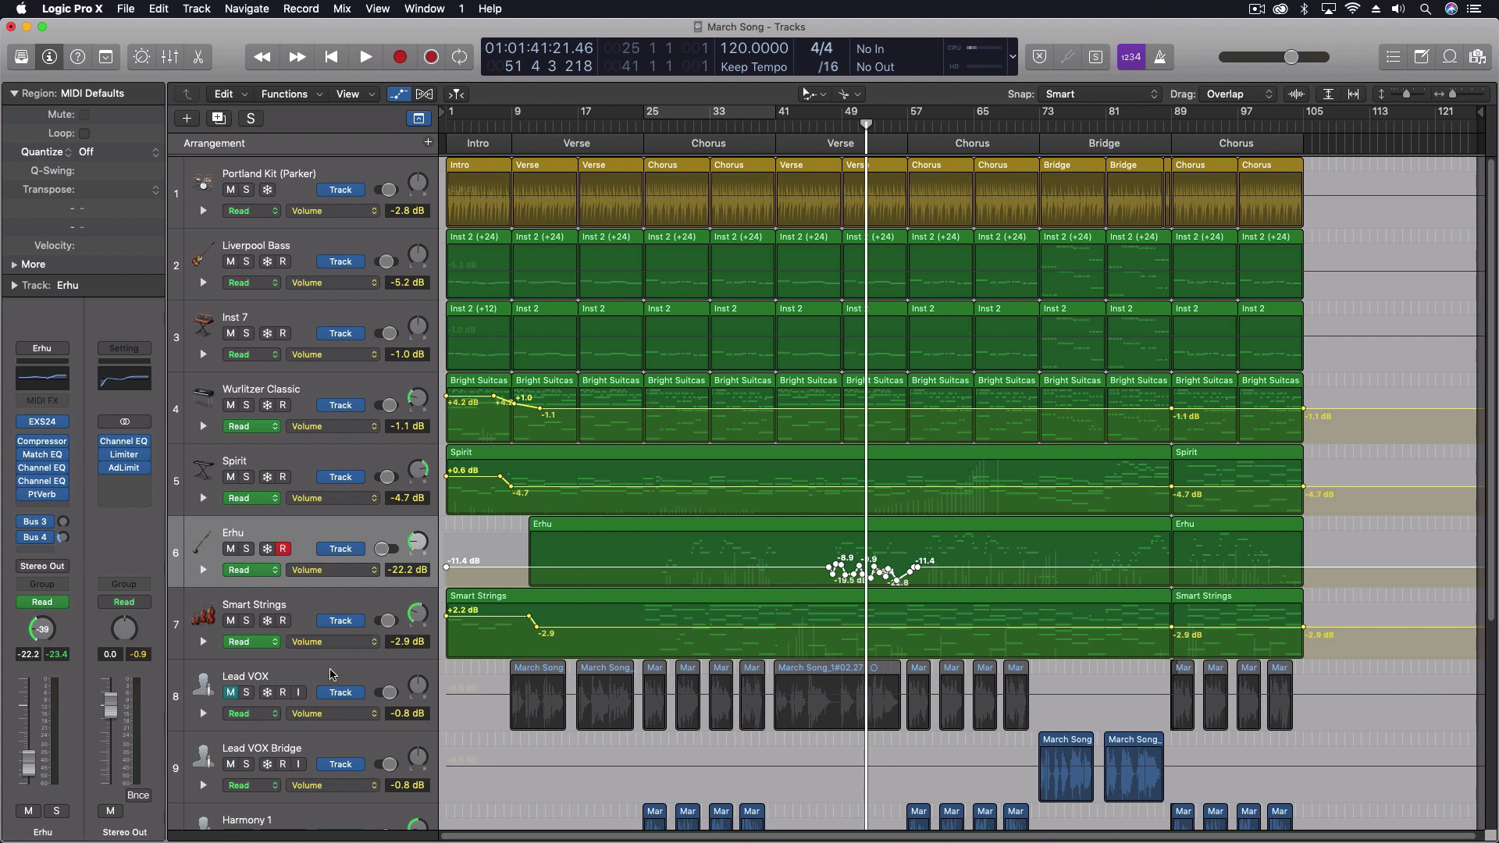
Select the Lead VOX track and position the playhead at bar 57 for the paste.
click(332, 672)
key(Return)
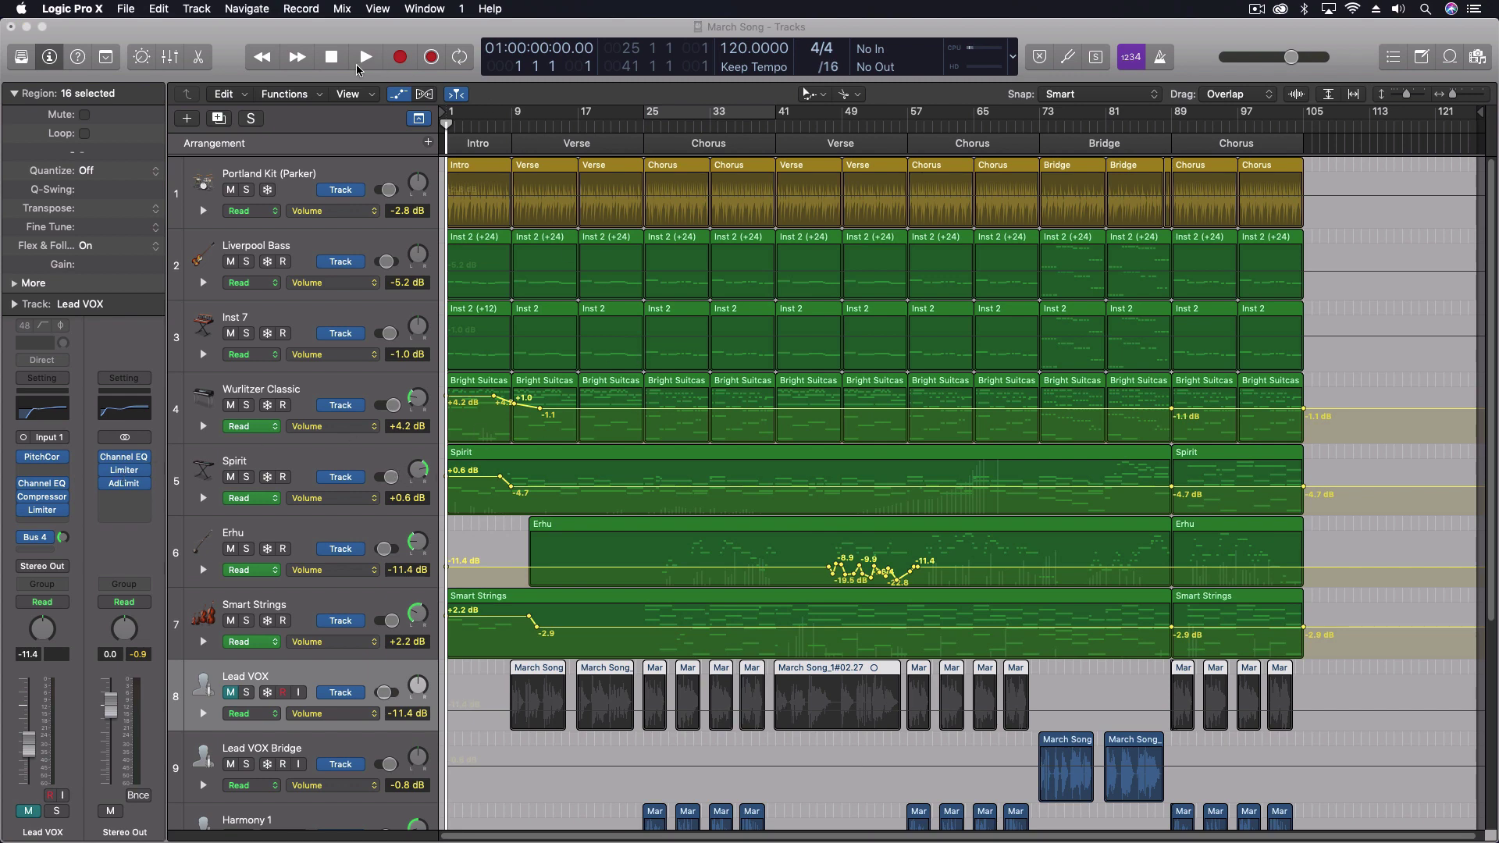
click(362, 43)
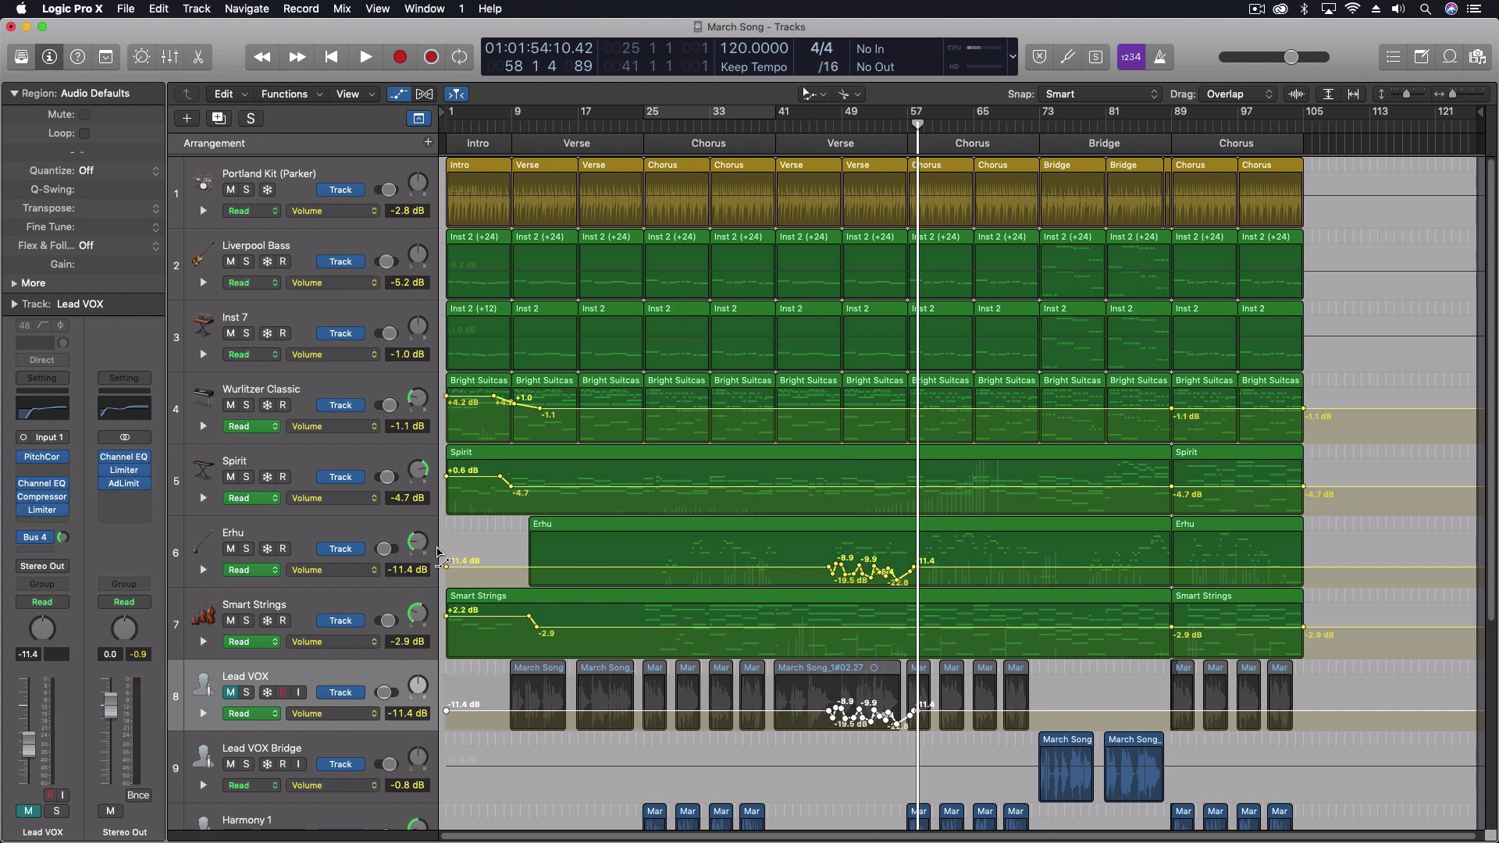
Browse the Lead VOX automation parameter list and dismiss it, leaving Volume selected.
click(327, 713)
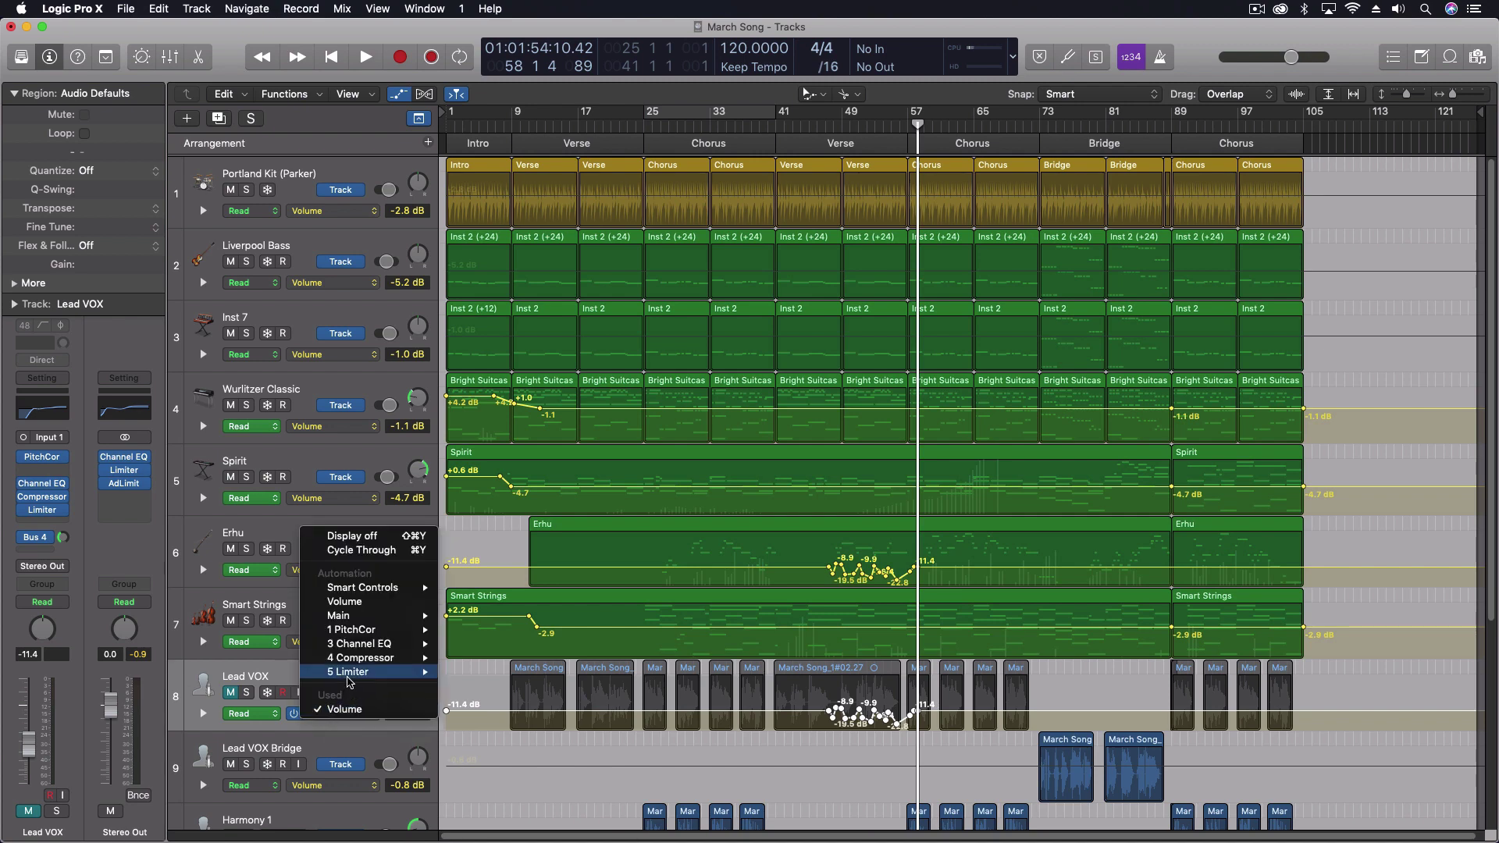
mouse_move(353, 673)
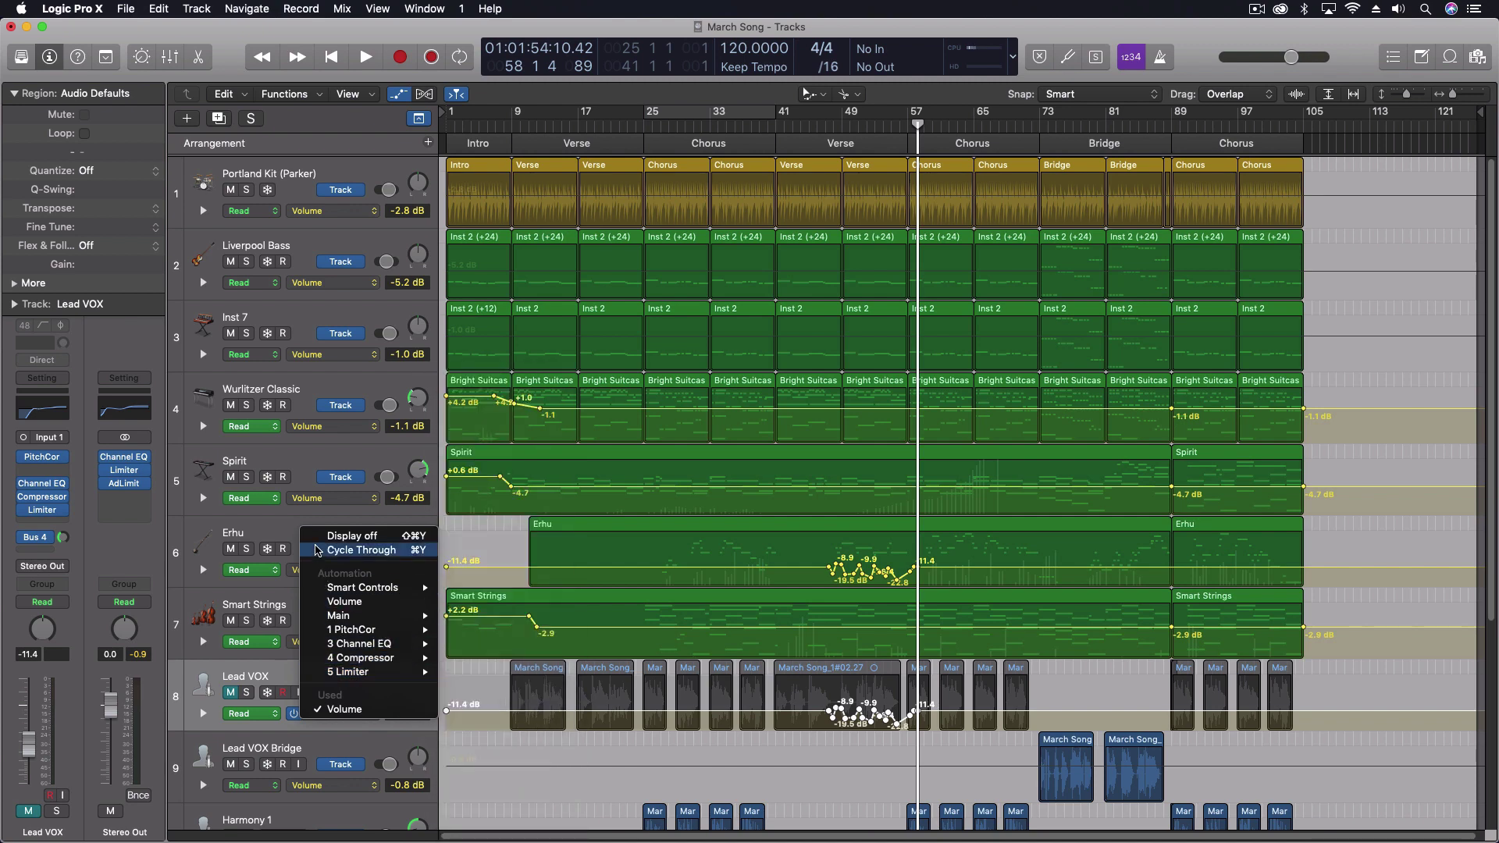
mouse_move(363, 615)
key(Down)
key(Down)
key(Down)
key(Down)
key(Down)
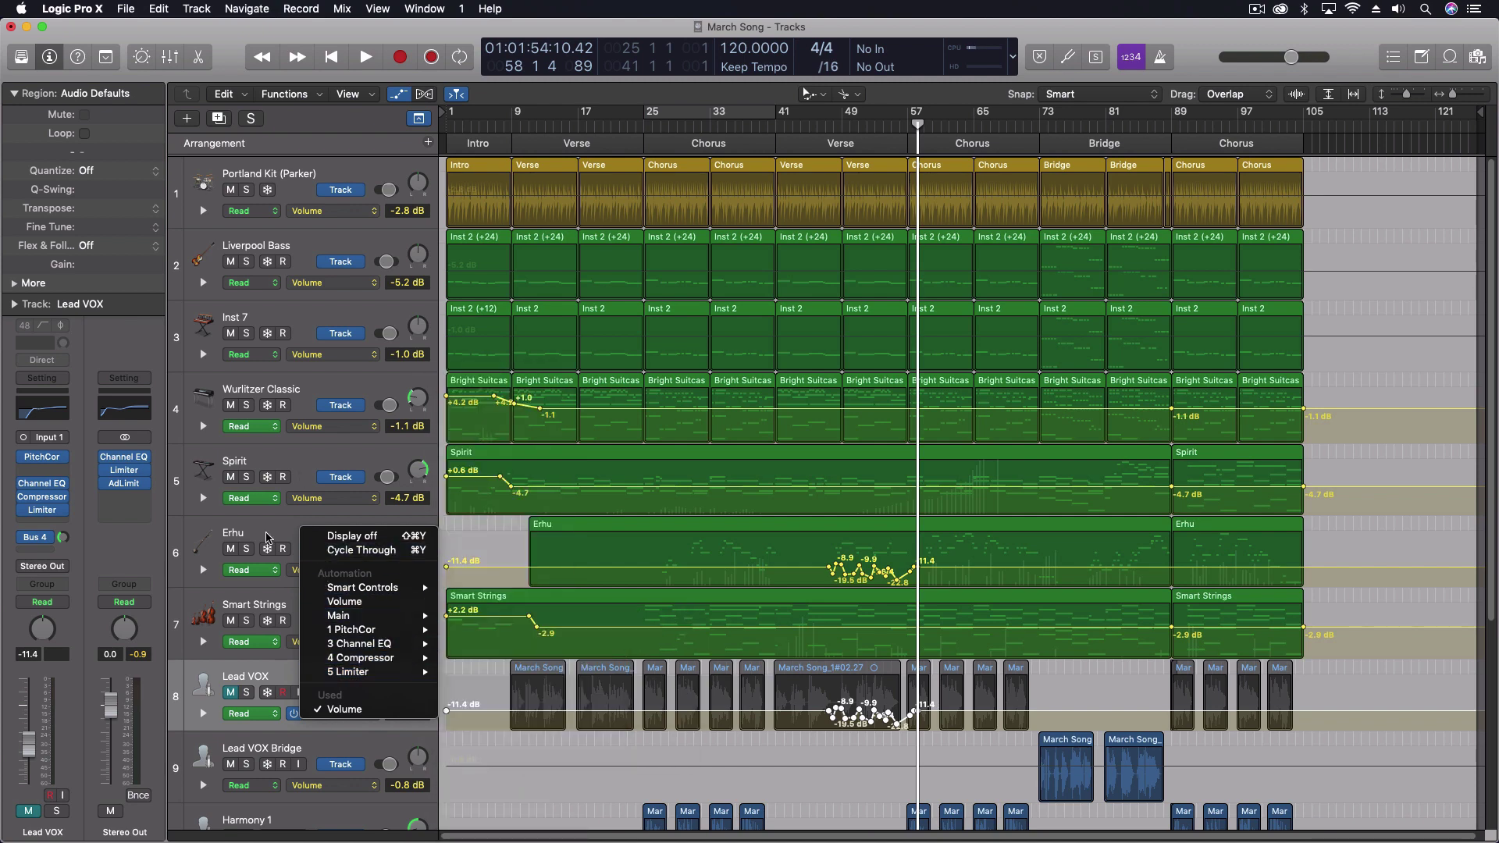
key(Escape)
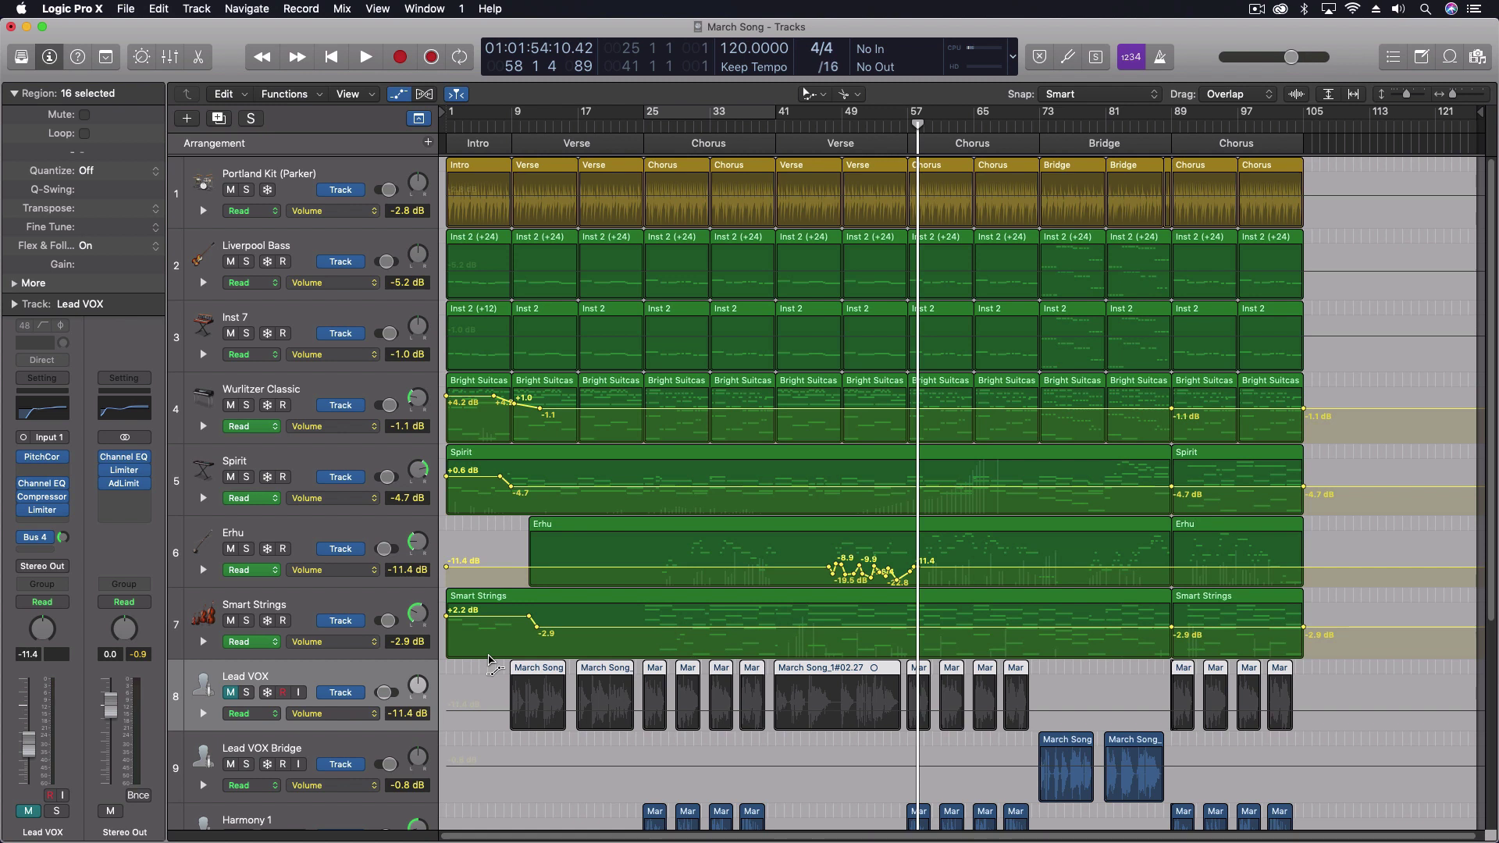
Drag a marquee over the Erhu volume automation points near bar 57 to select them all.
drag(799, 534, 946, 594)
drag(806, 547, 937, 596)
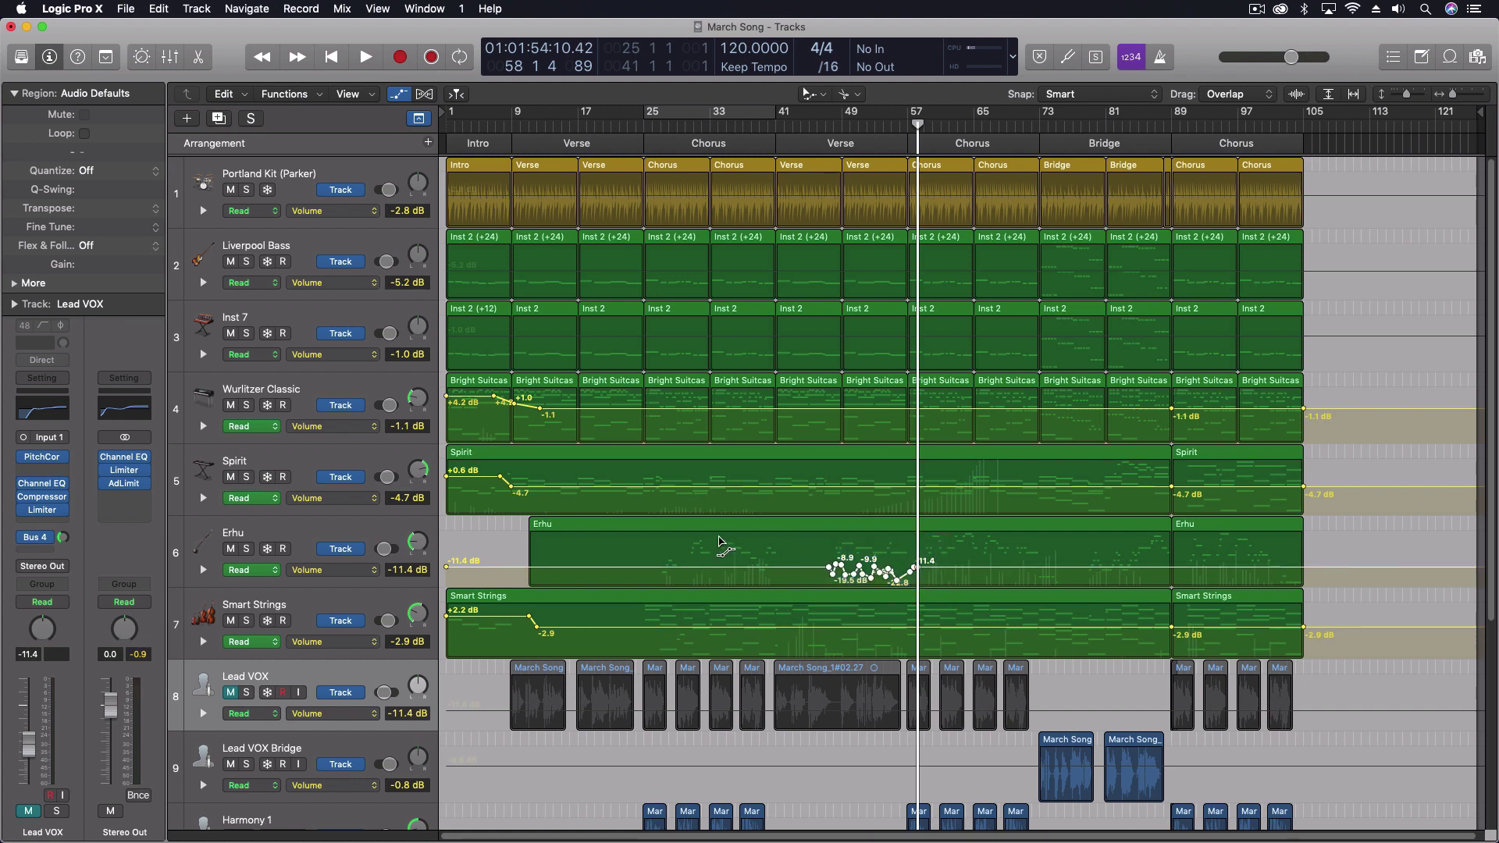